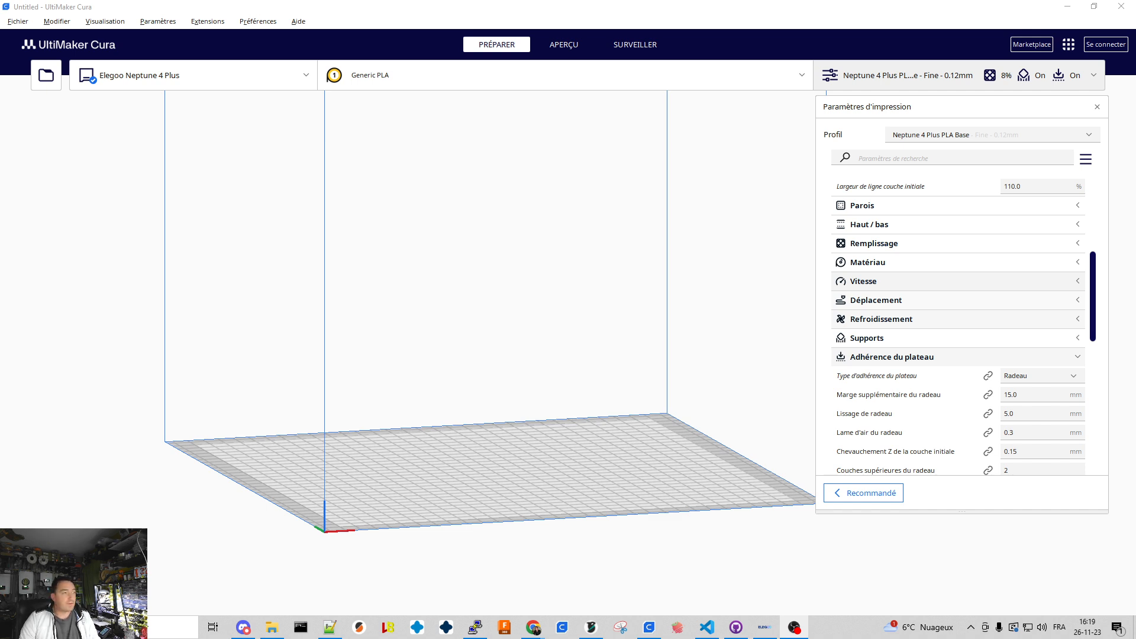
Step: Open the printer preferences and start adding a new printer
{"action": "left_click", "coordinate": [20, 23]}
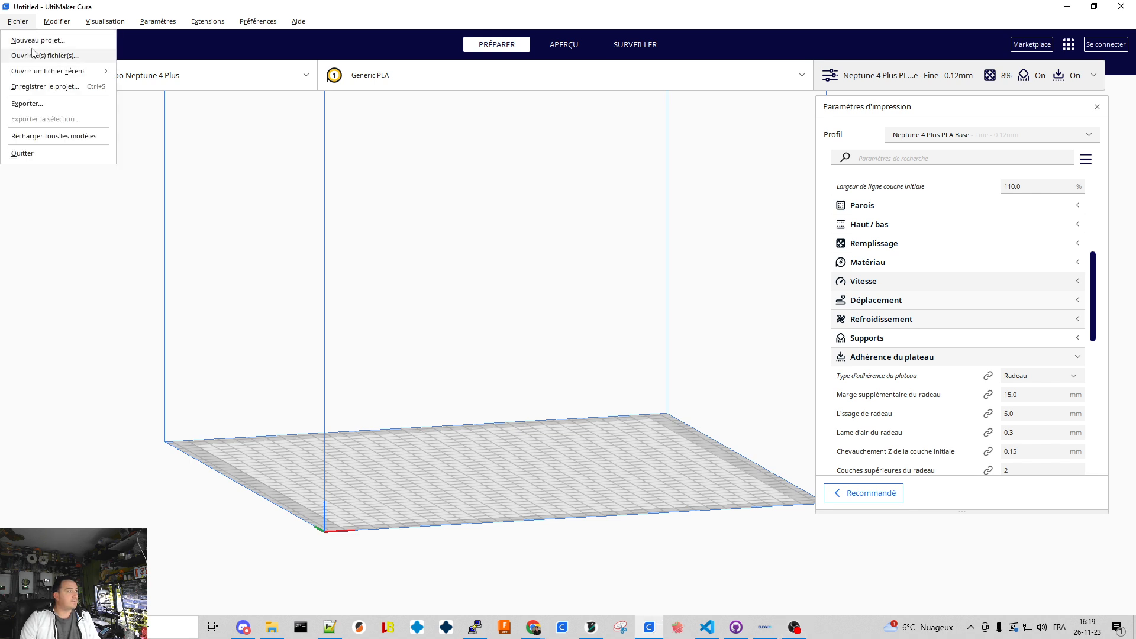
{"action": "mouse_move", "coordinate": [263, 23]}
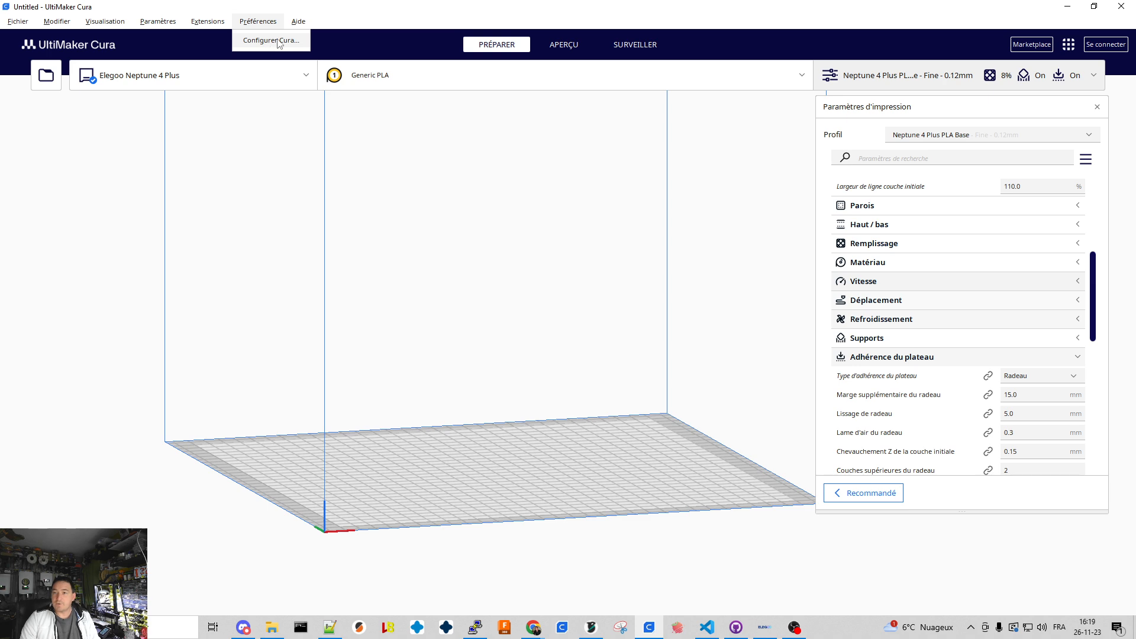
{"action": "left_click", "coordinate": [271, 40]}
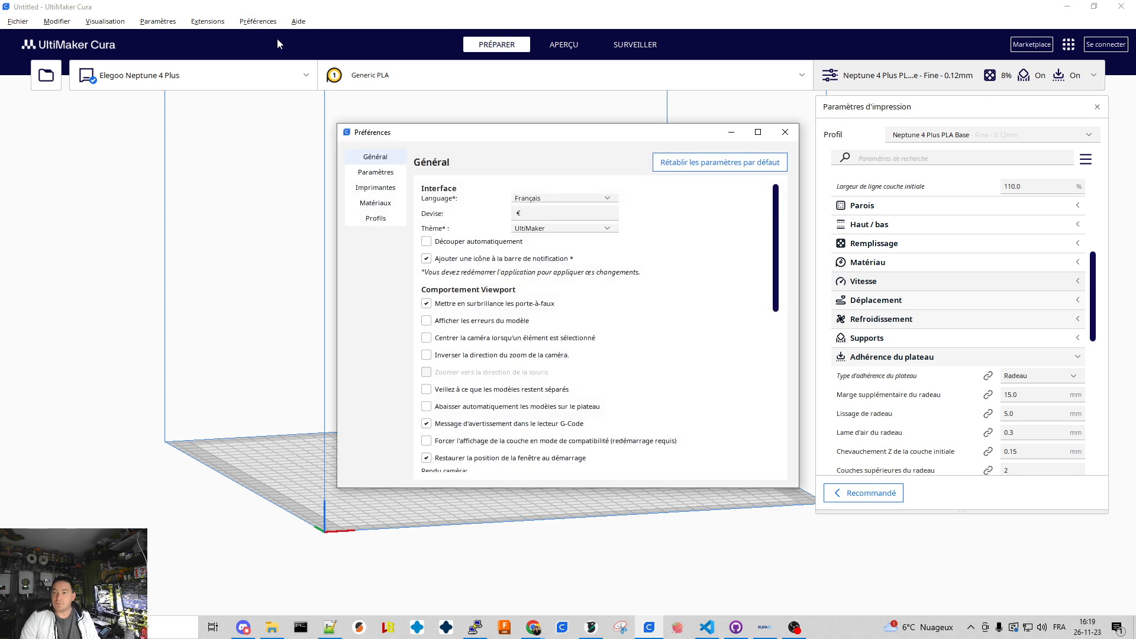
{"action": "left_click", "coordinate": [386, 189]}
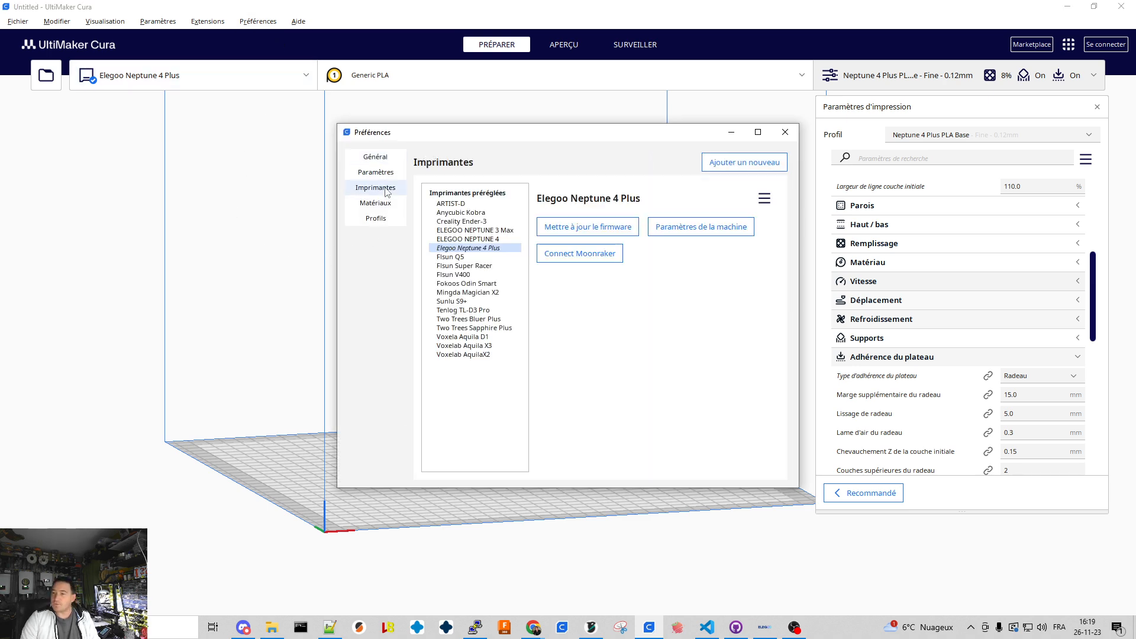
{"action": "left_click", "coordinate": [742, 166]}
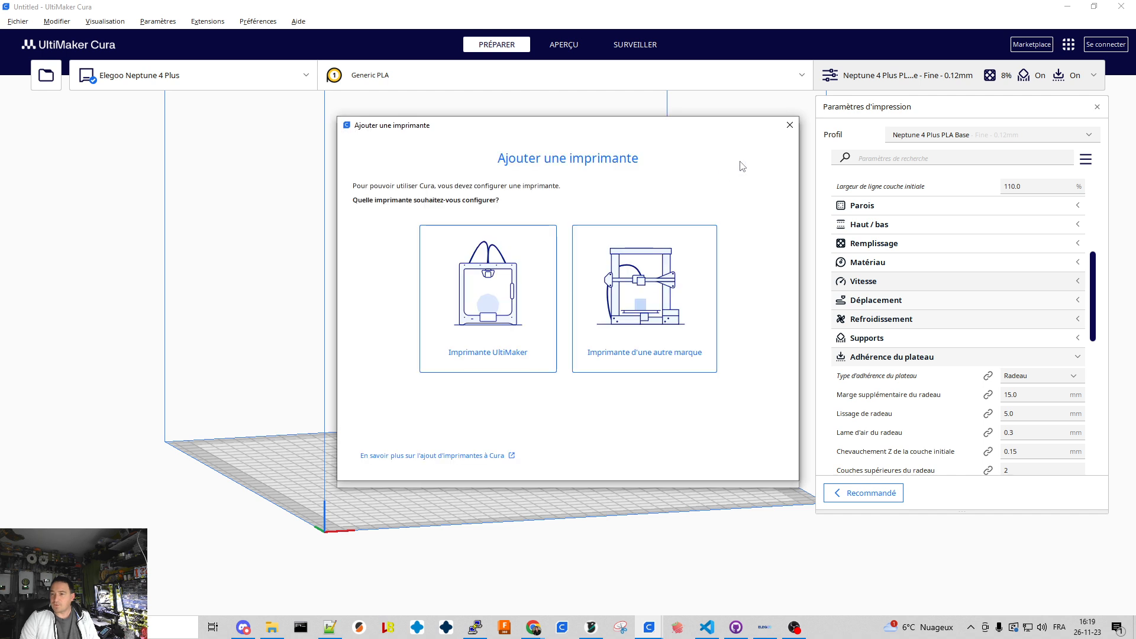
Step: Choose a non-UltiMaker, non-networked printer and select Custom FFF printer as its type
{"action": "left_click", "coordinate": [666, 316]}
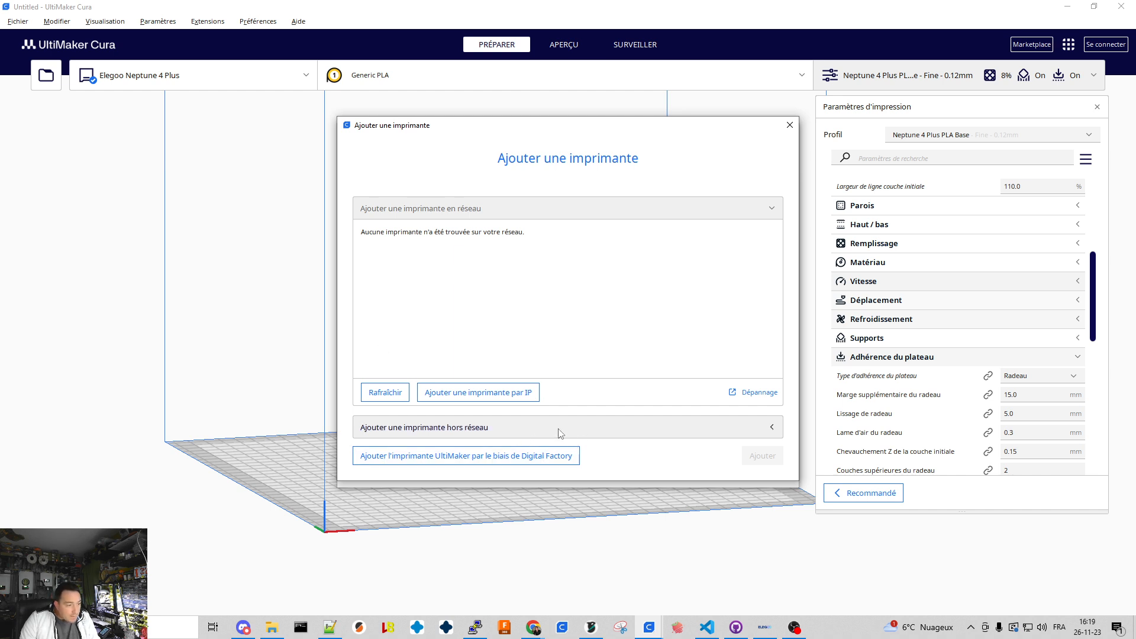
{"action": "left_click", "coordinate": [481, 428]}
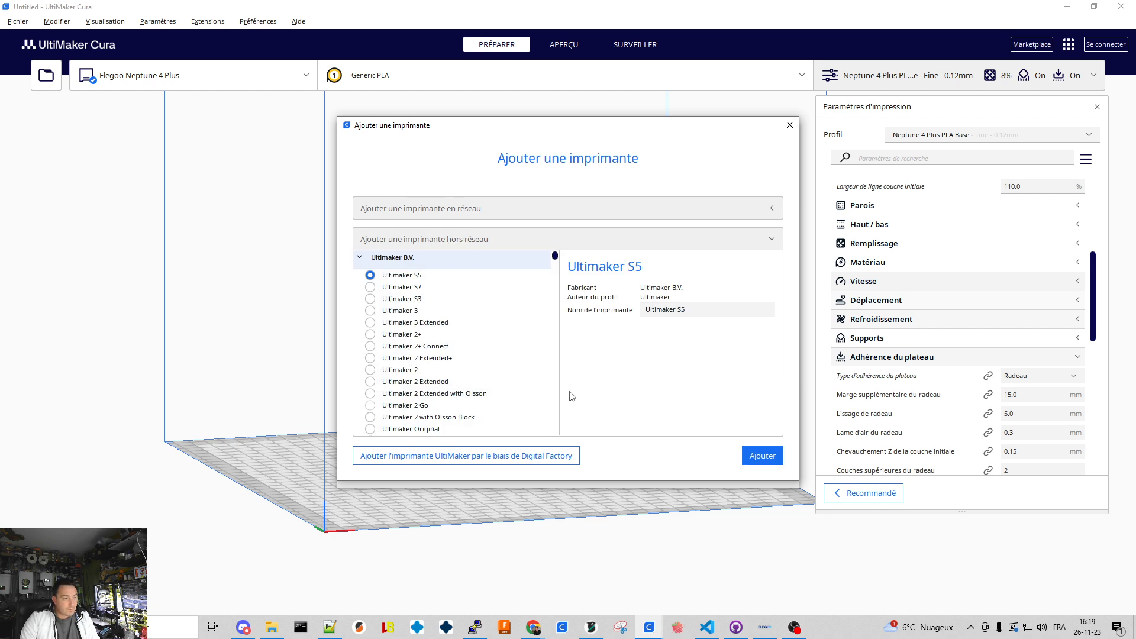
{"action": "left_click", "coordinate": [359, 258]}
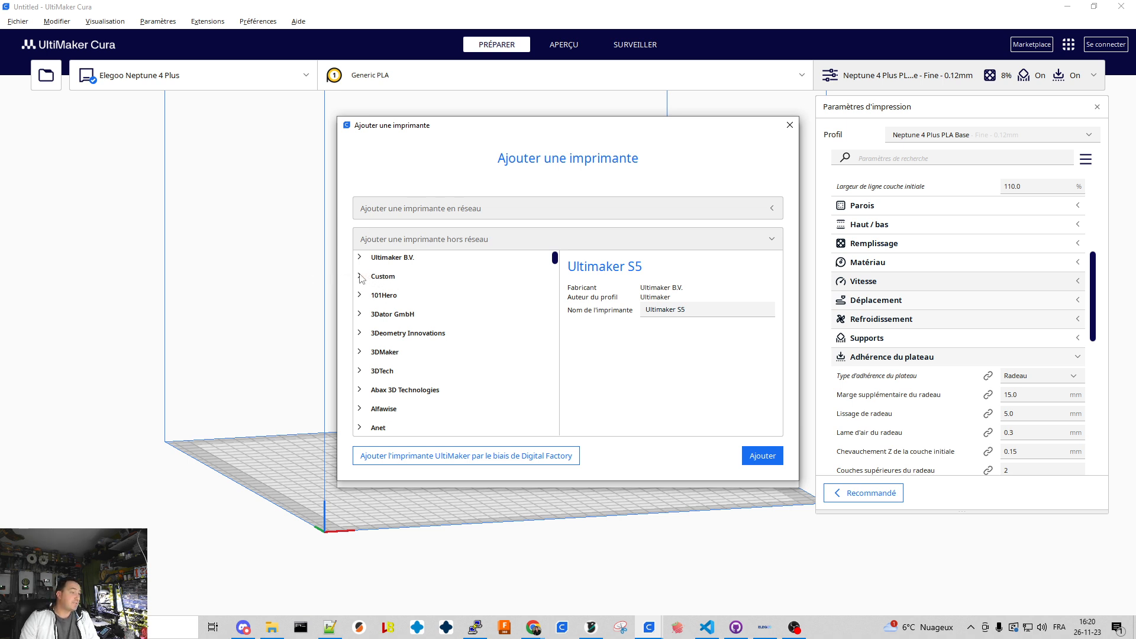
{"action": "left_click", "coordinate": [360, 277]}
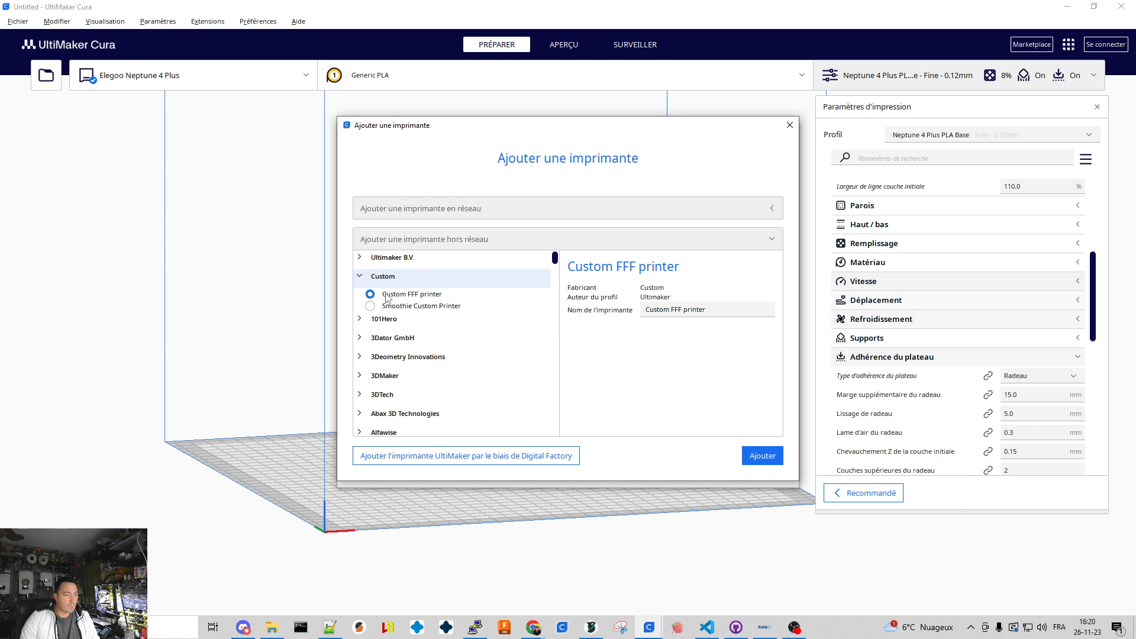
Step: Name the new printer Neptune 4 PLUS
{"action": "left_click_drag", "start_coordinate": [719, 309], "coordinate": [631, 316]}
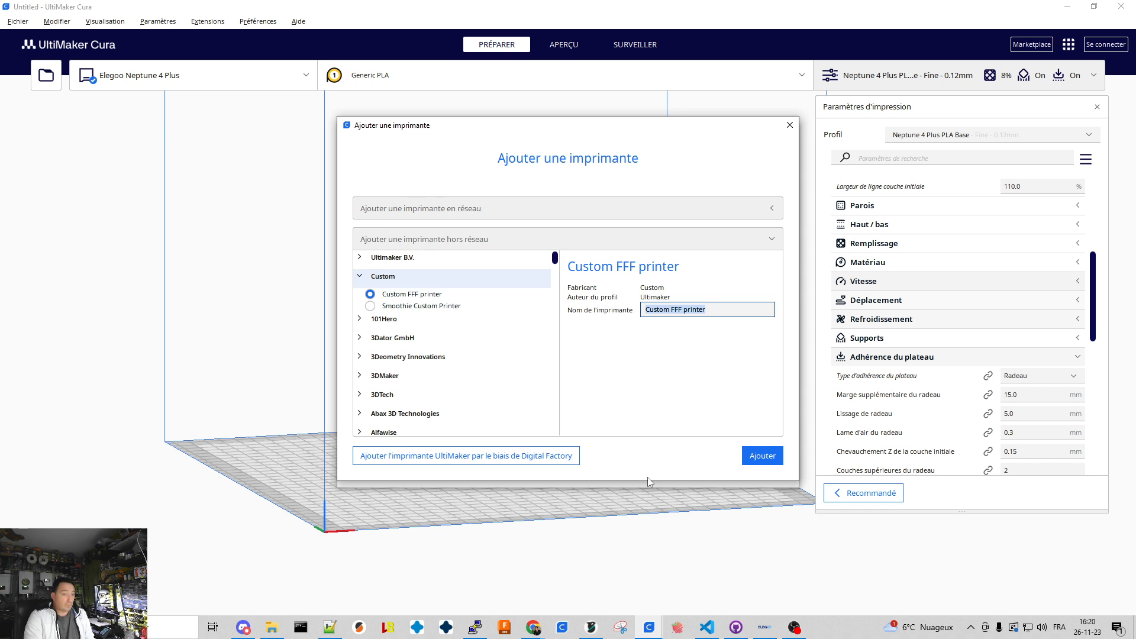
{"action": "type", "text": "Ne"}
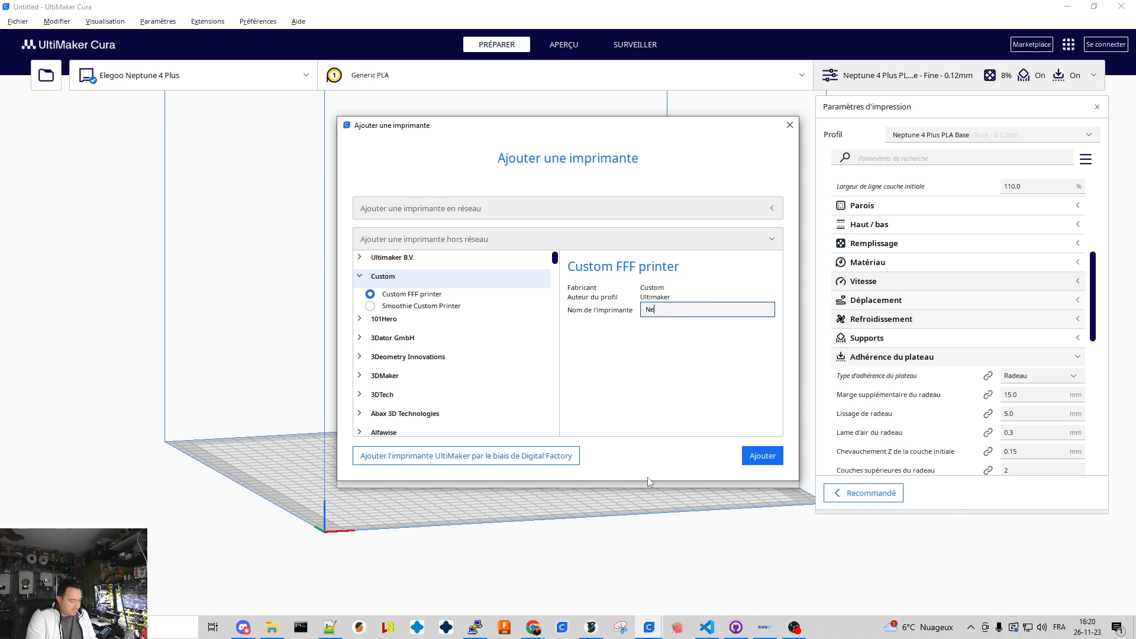
{"action": "type", "text": "ptune "}
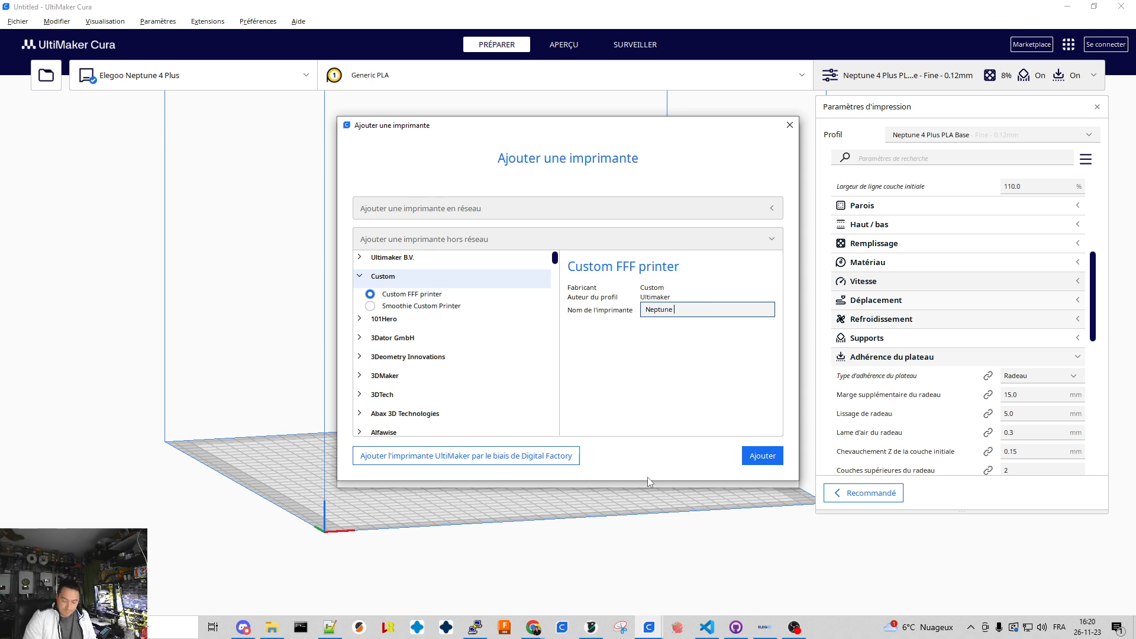
{"action": "type", "text": "4 PL"}
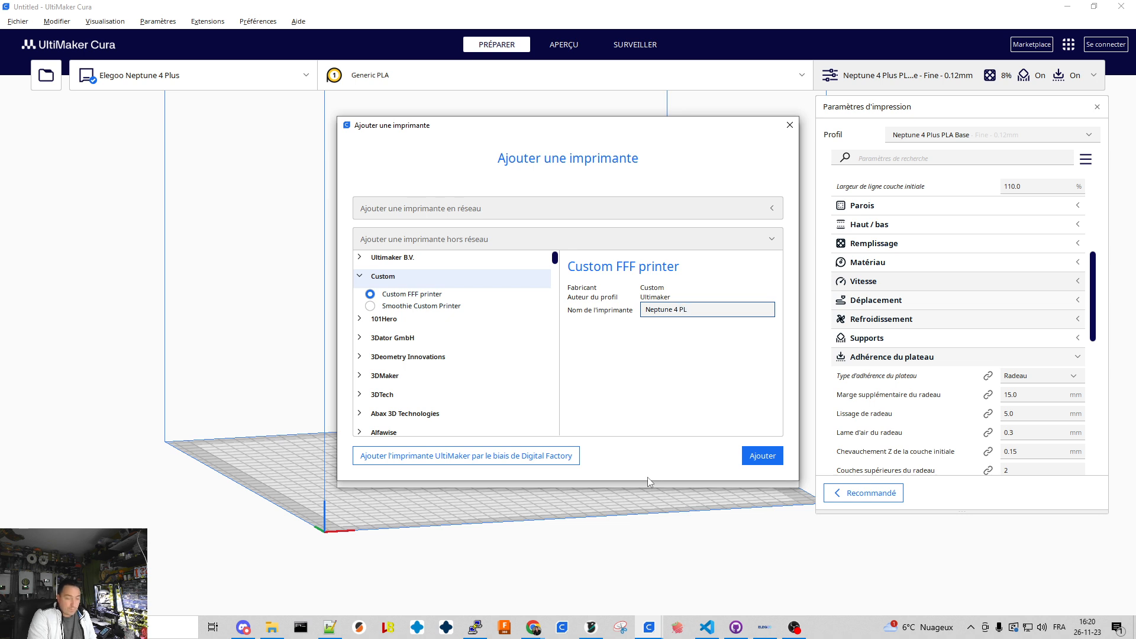
{"action": "type", "text": "US"}
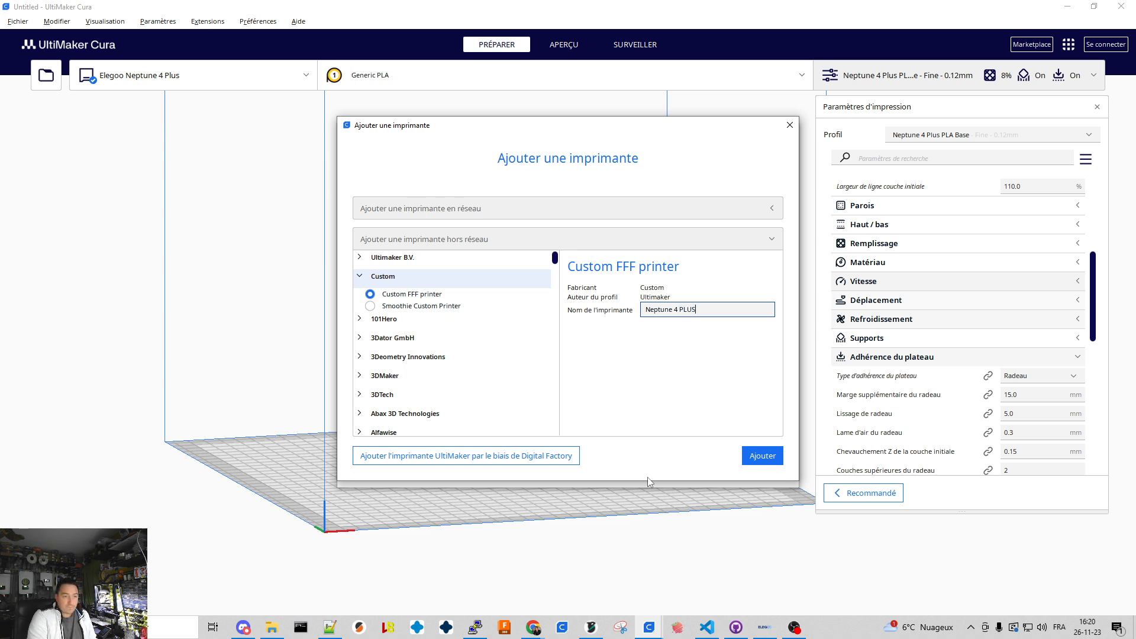
Step: Add the printer, and enlarge its machine settings window so the start and end G-code are fully readable
{"action": "left_click", "coordinate": [754, 459]}
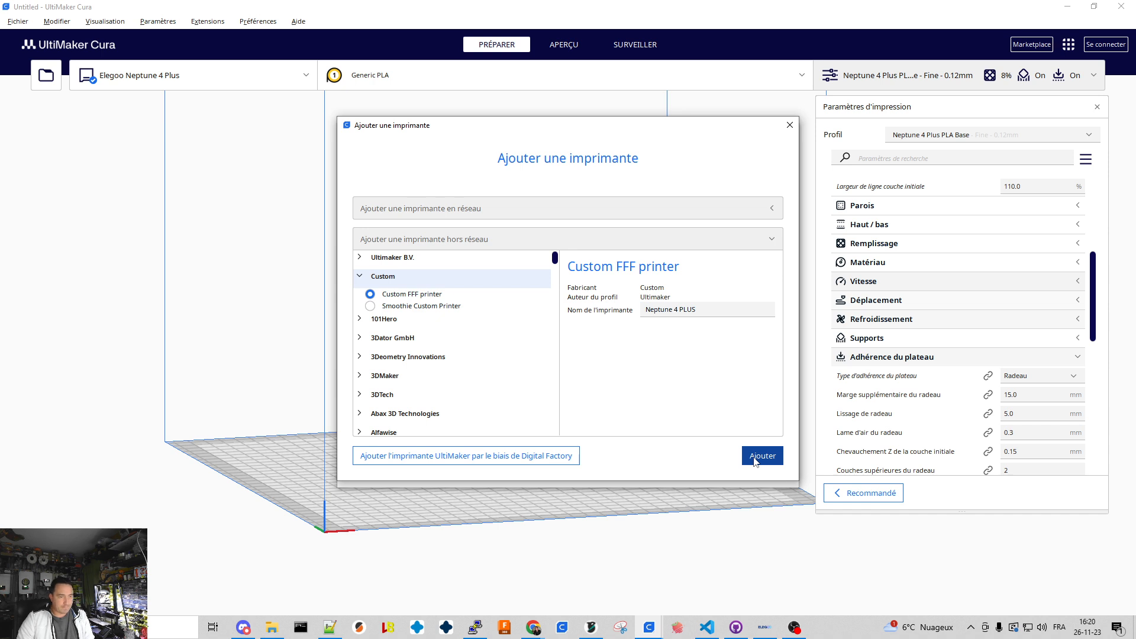
{"action": "left_click", "coordinate": [764, 458]}
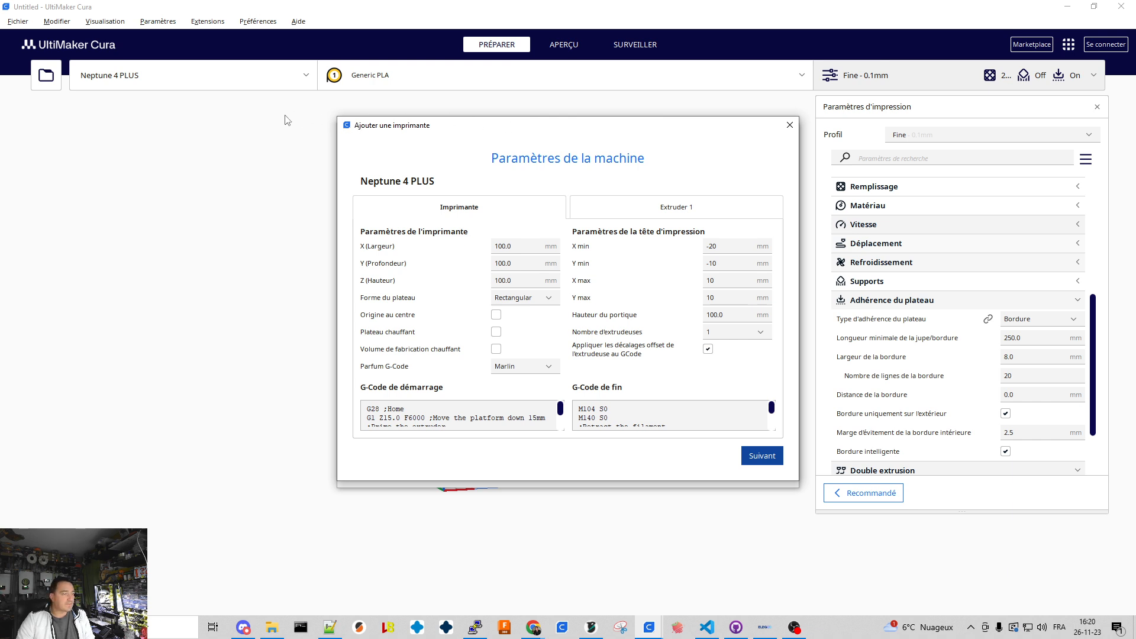
{"action": "left_click_drag", "start_coordinate": [527, 131], "coordinate": [257, 113]}
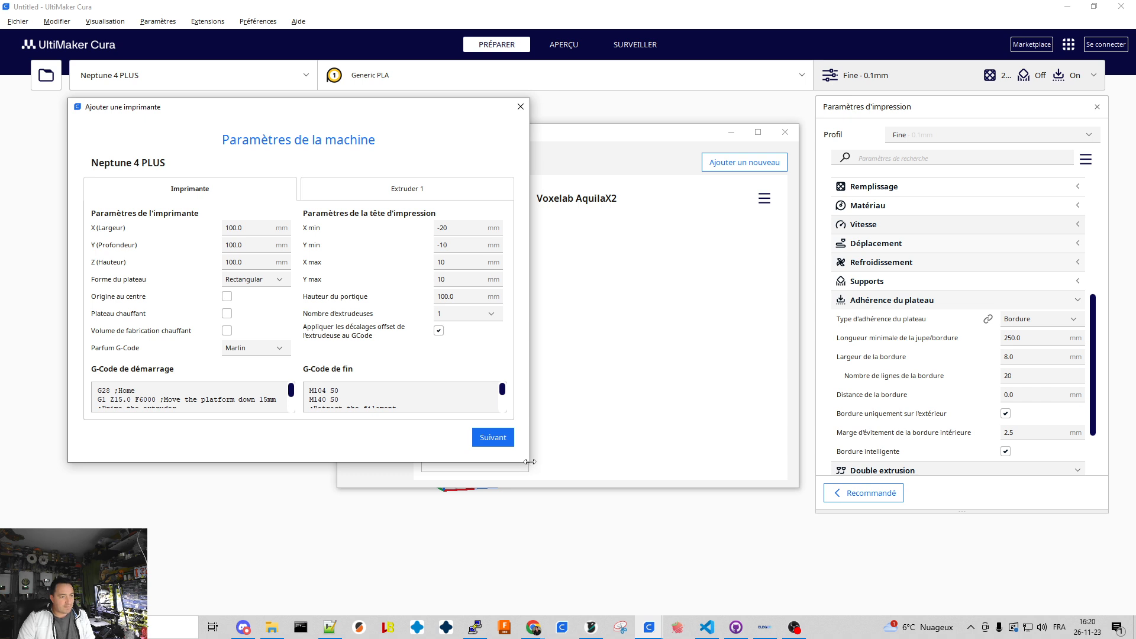
{"action": "left_click_drag", "start_coordinate": [528, 464], "coordinate": [852, 567]}
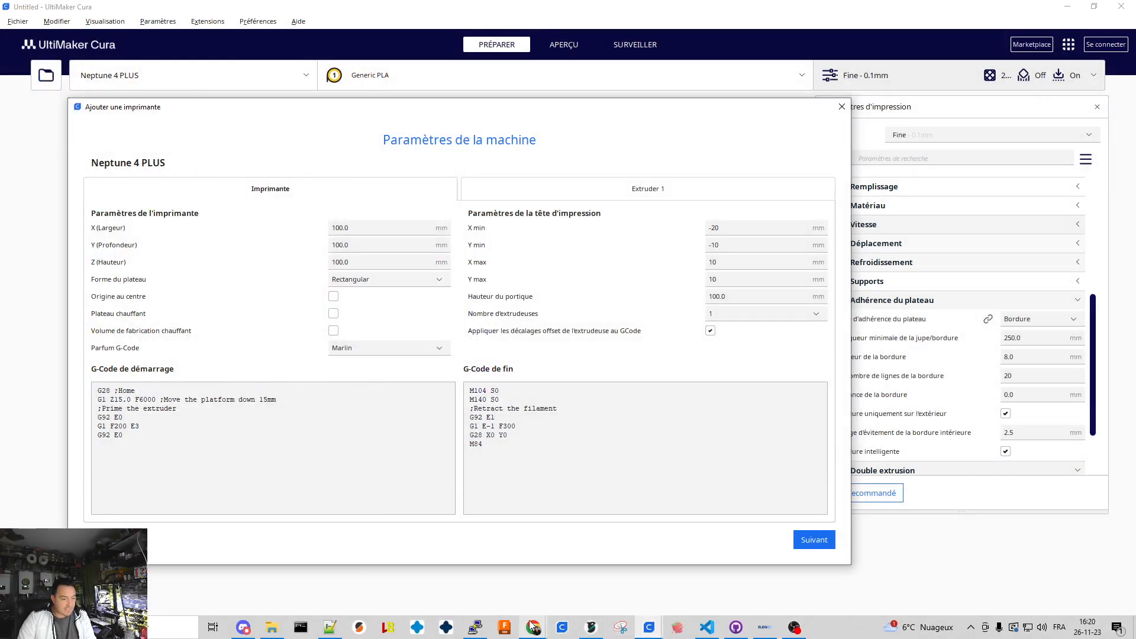
Step: Switch to the browser, open Cura Parameters 1.JPG from the Neptune 4 Plus folder on GitHub, and move the browser aside for reference
{"action": "mouse_move", "coordinate": [534, 629]}
{"action": "left_click", "coordinate": [702, 590]}
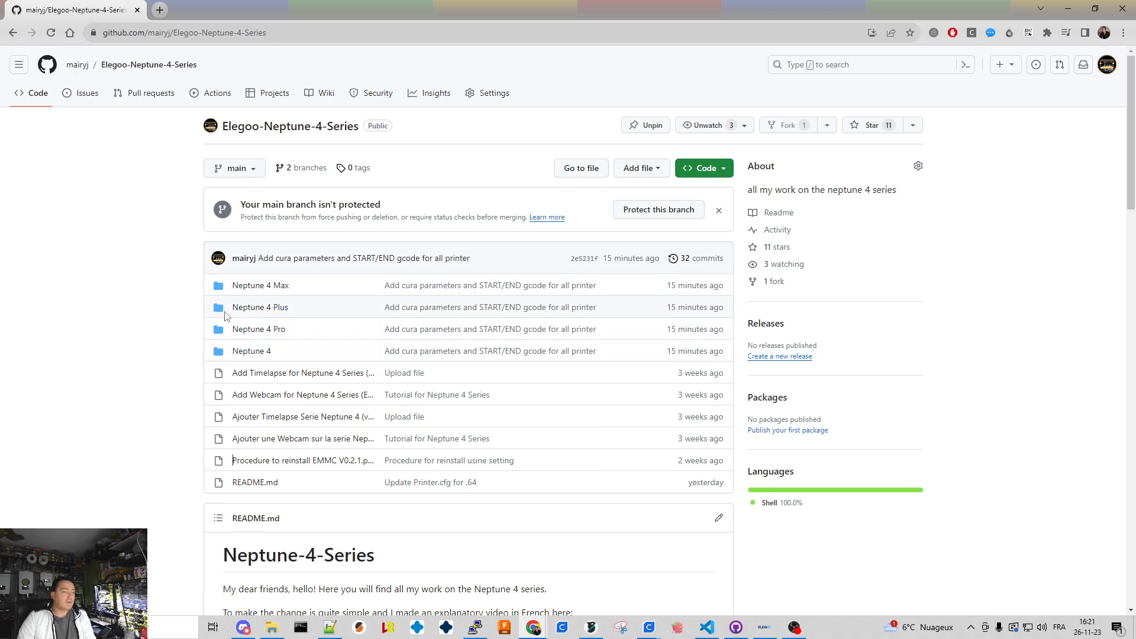
{"action": "left_click", "coordinate": [277, 309]}
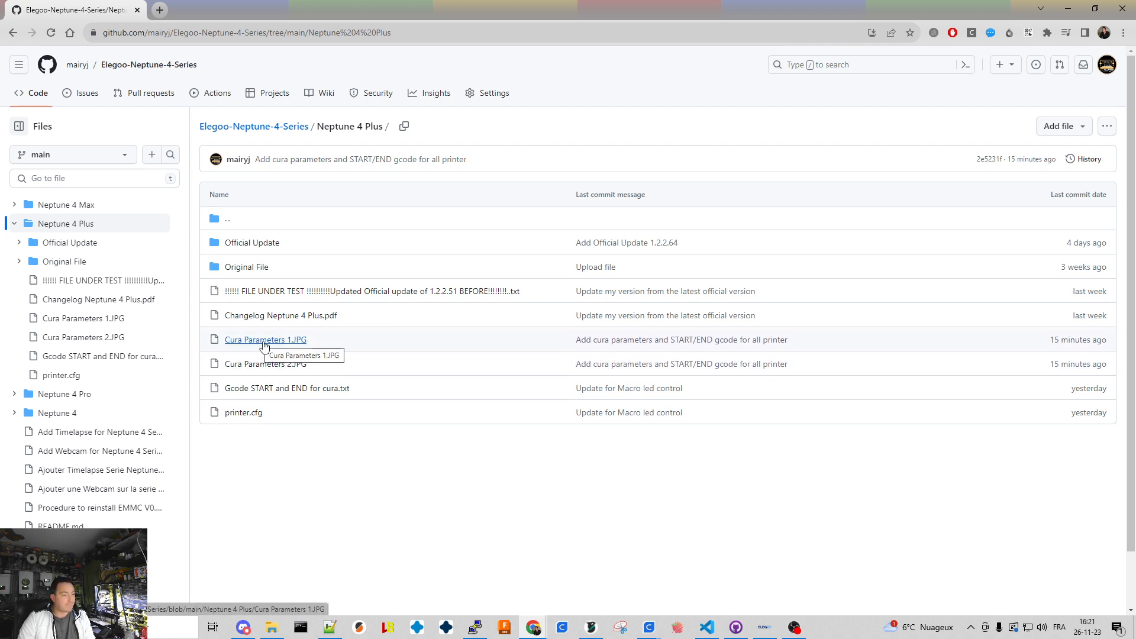
{"action": "left_click", "coordinate": [269, 342]}
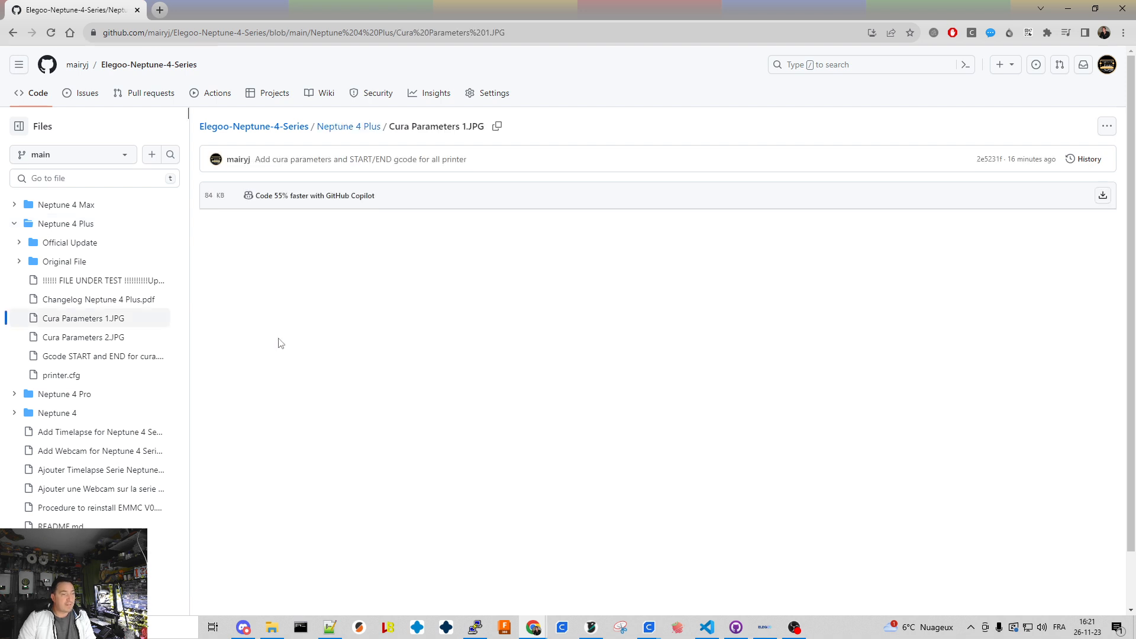
{"action": "scroll", "coordinate": [704, 347], "scroll_direction": "down", "scroll_amount": 2}
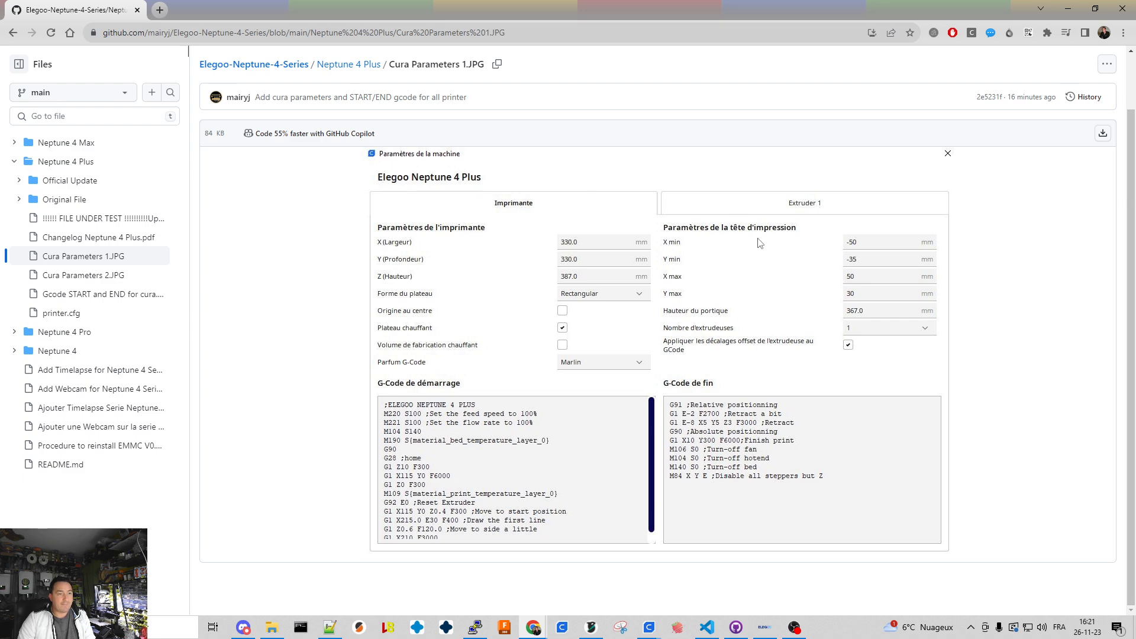
{"action": "left_click_drag", "start_coordinate": [598, 5], "coordinate": [0, 49]}
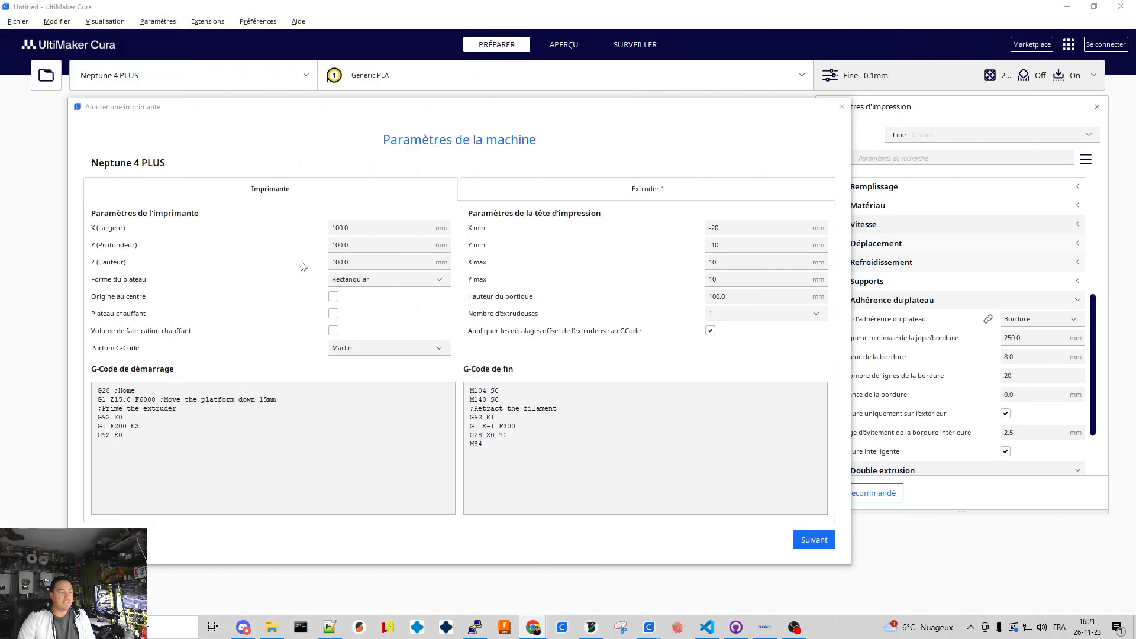
Step: Set the printer's X width and Y depth to 330 mm and Z height to 387 mm, and enable the heated bed
{"action": "left_click", "coordinate": [364, 230]}
{"action": "double_click", "coordinate": [364, 231]}
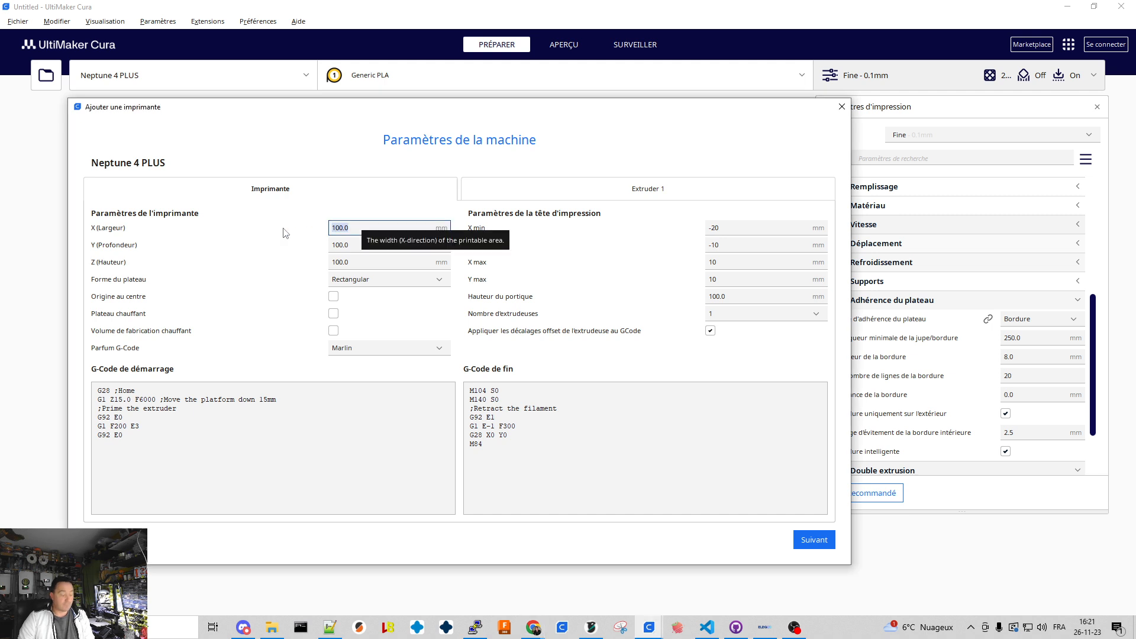
{"action": "type", "text": "330"}
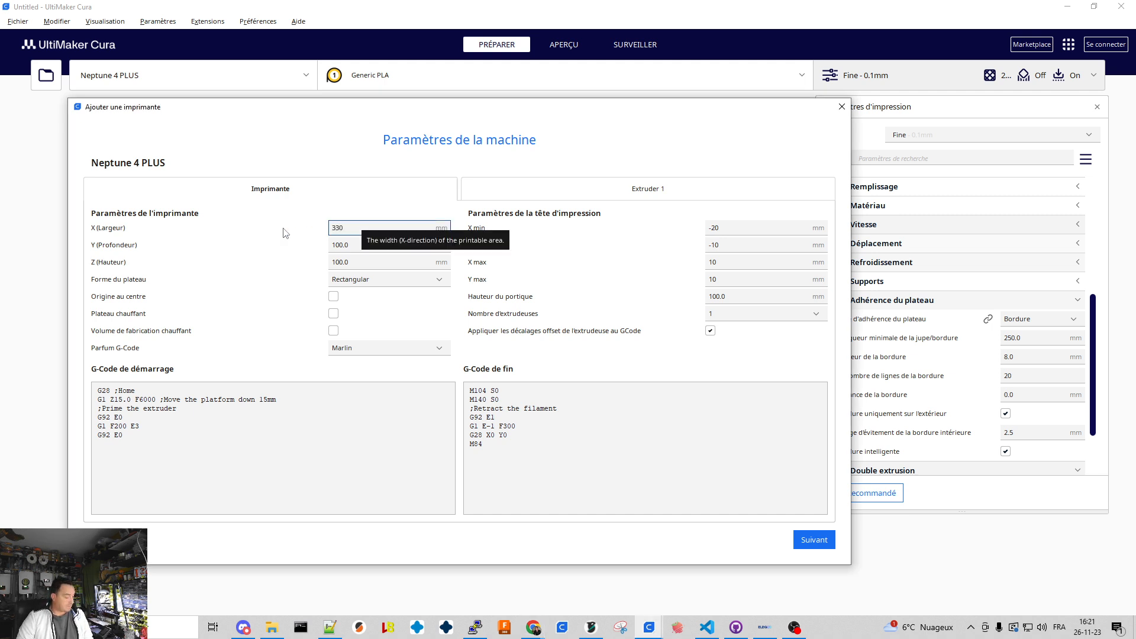
{"action": "key", "text": "Tab"}
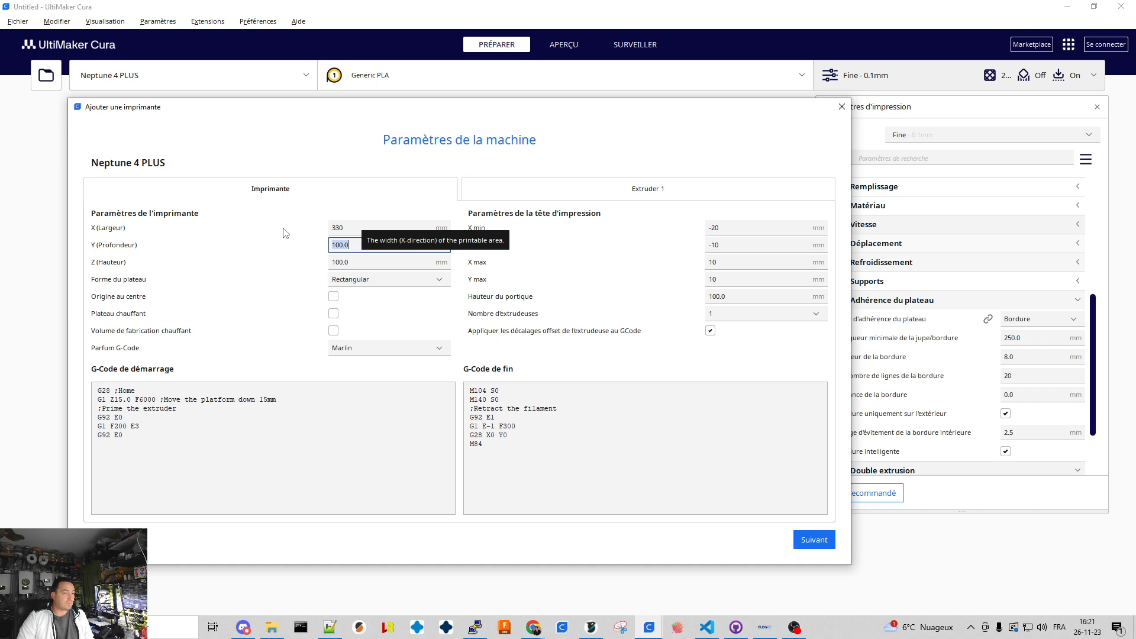
{"action": "type", "text": "330"}
{"action": "key", "text": "Tab"}
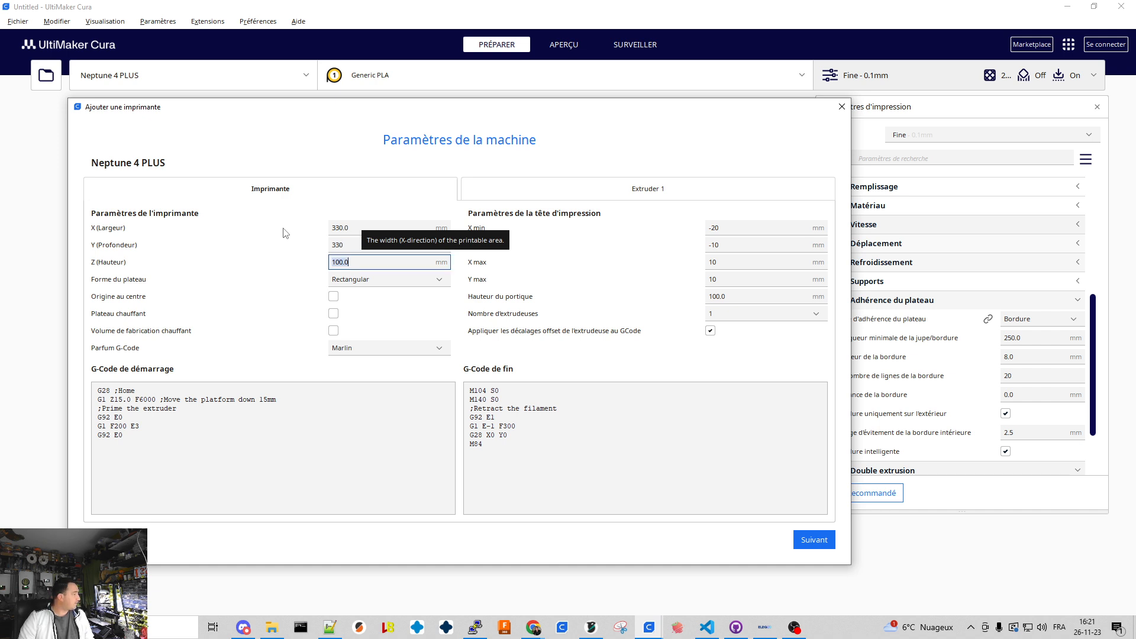
{"action": "type", "text": "3"}
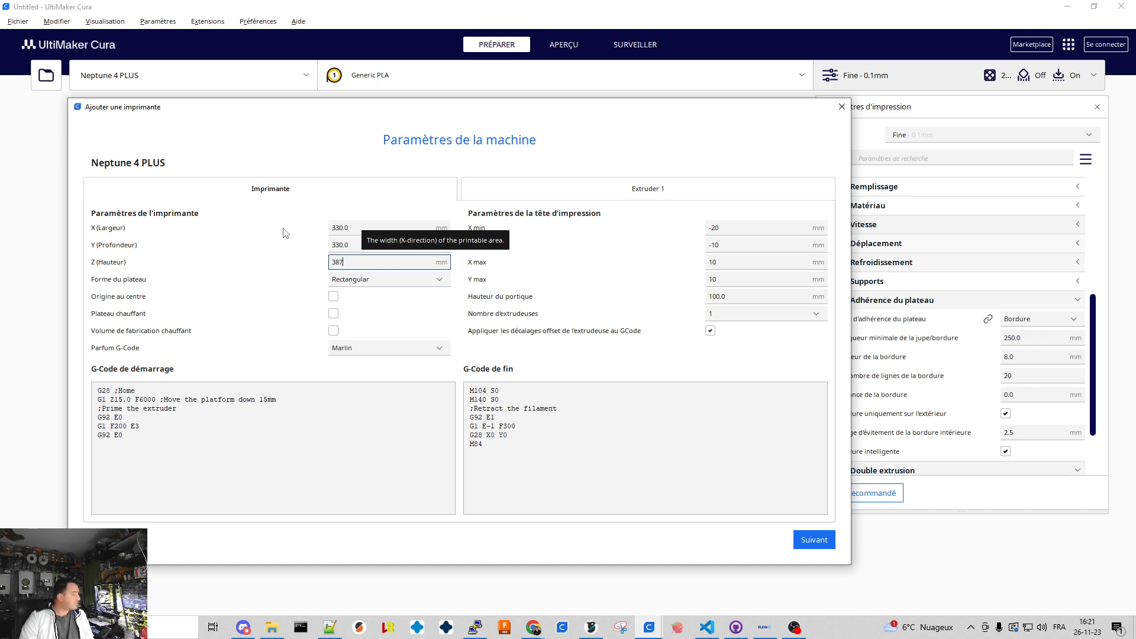
{"action": "type", "text": "87"}
{"action": "key", "text": "Tab"}
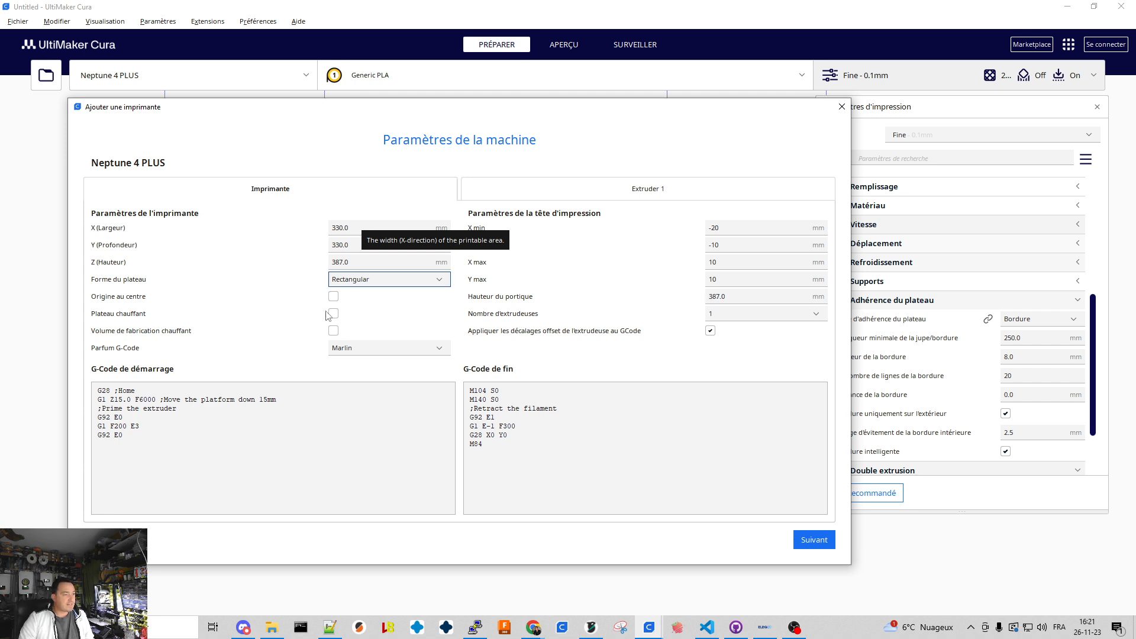
{"action": "left_click", "coordinate": [333, 314]}
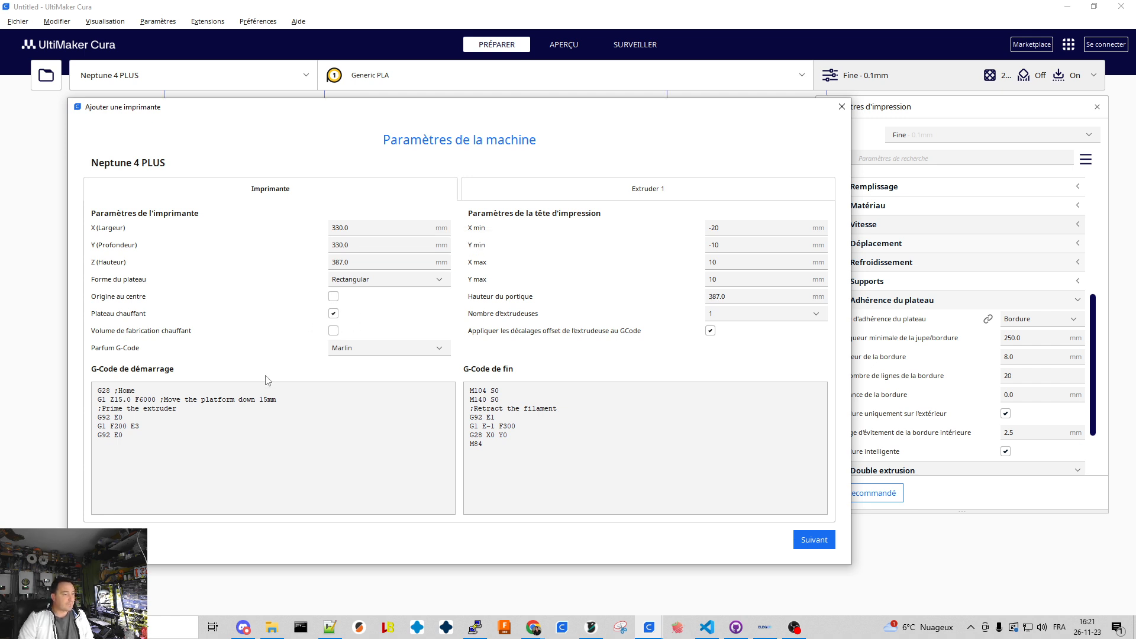
Step: Set the print head limits to X min -50, Y min -35 and X max 50 mm
{"action": "left_click", "coordinate": [725, 230]}
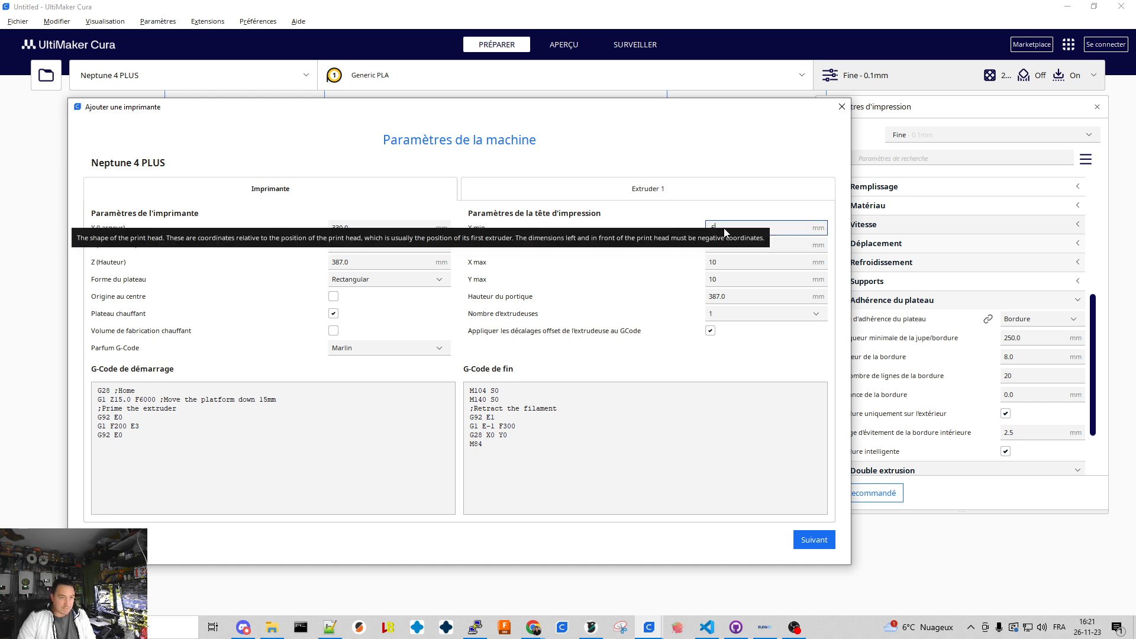
{"action": "left_click", "coordinate": [749, 248]}
{"action": "key", "text": "BackSpace"}
{"action": "key", "text": "BackSpace"}
{"action": "key", "text": "BackSpace"}
{"action": "type", "text": "-35"}
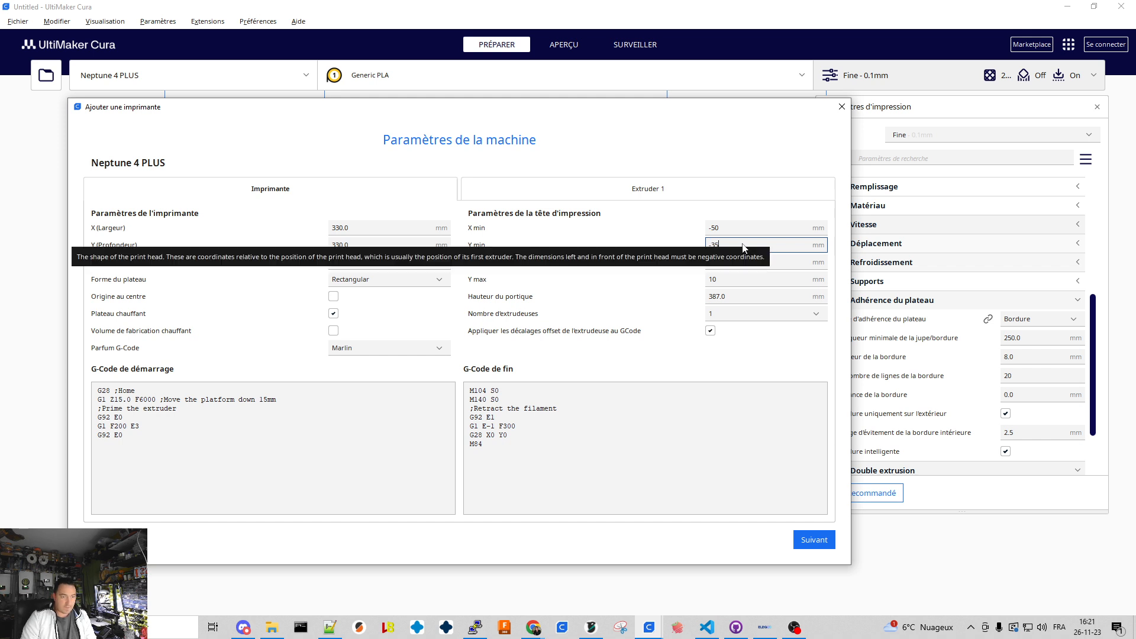
{"action": "left_click", "coordinate": [737, 264]}
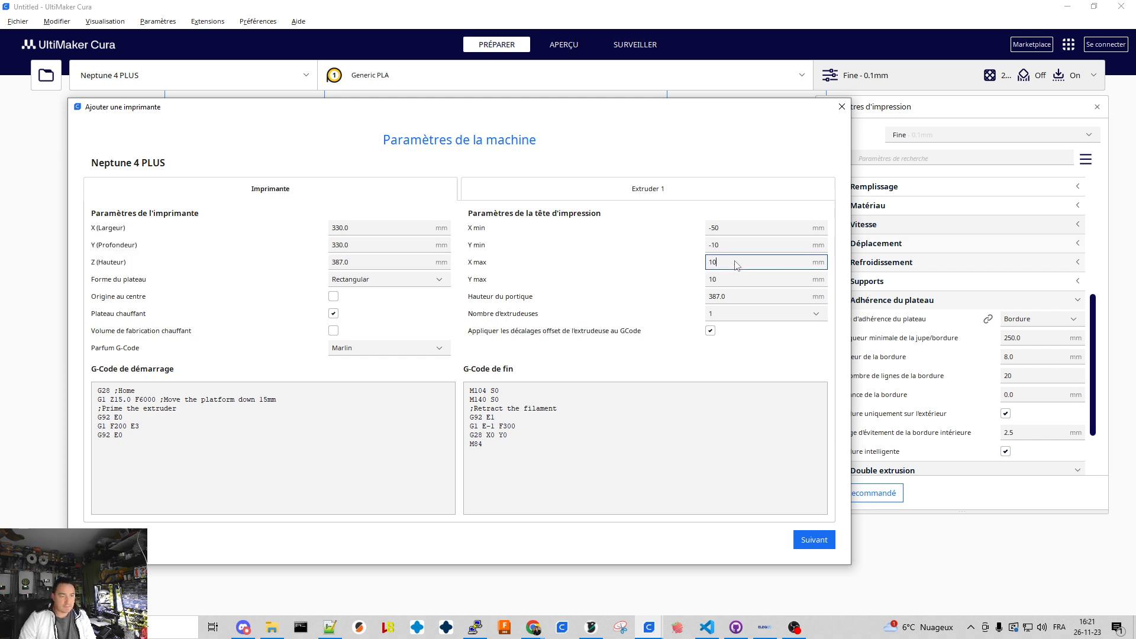
{"action": "type", "text": "50"}
{"action": "key", "text": "BackSpace"}
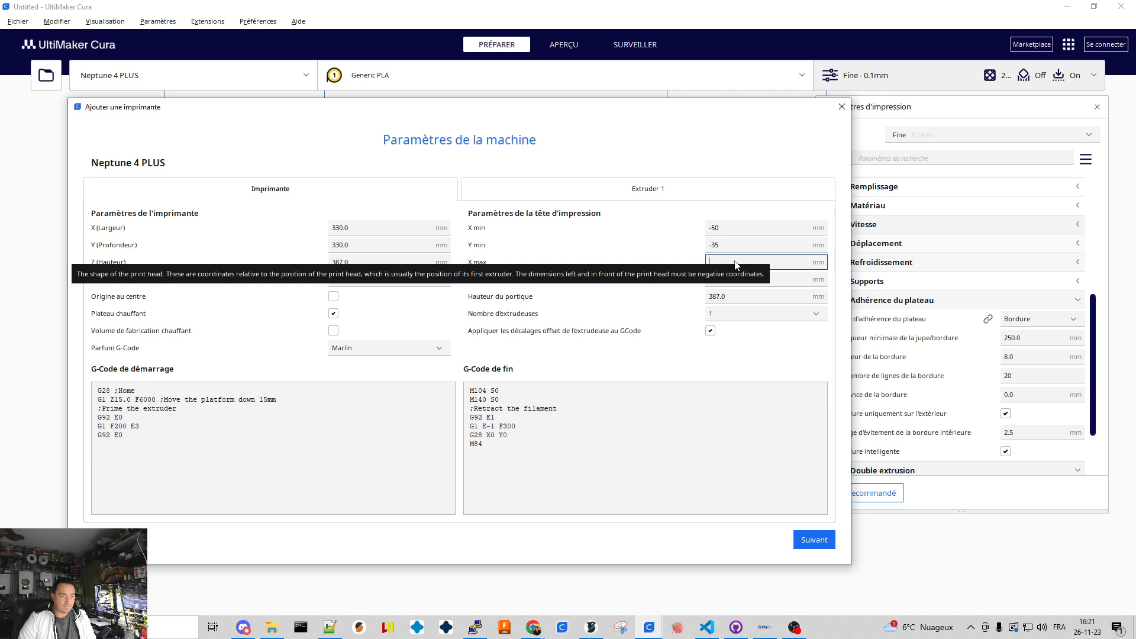
{"action": "key", "text": "Tab"}
{"action": "key", "text": "Tab"}
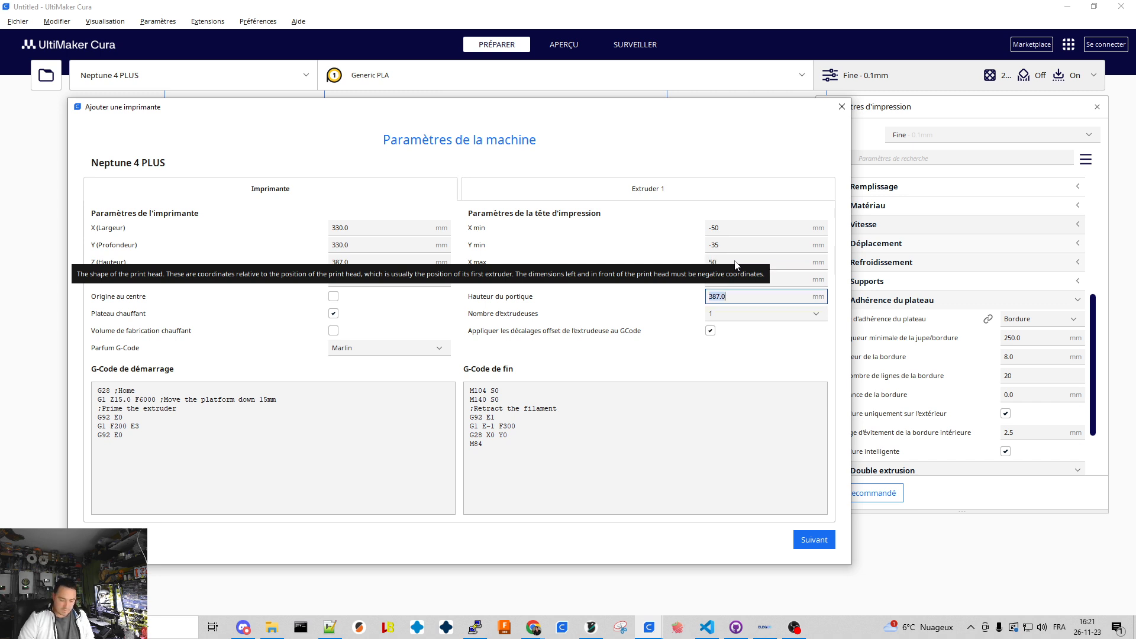
Step: Set the gantry height to 367 mm, and bring the GitHub reference image back into view in the browser
{"action": "type", "text": "367"}
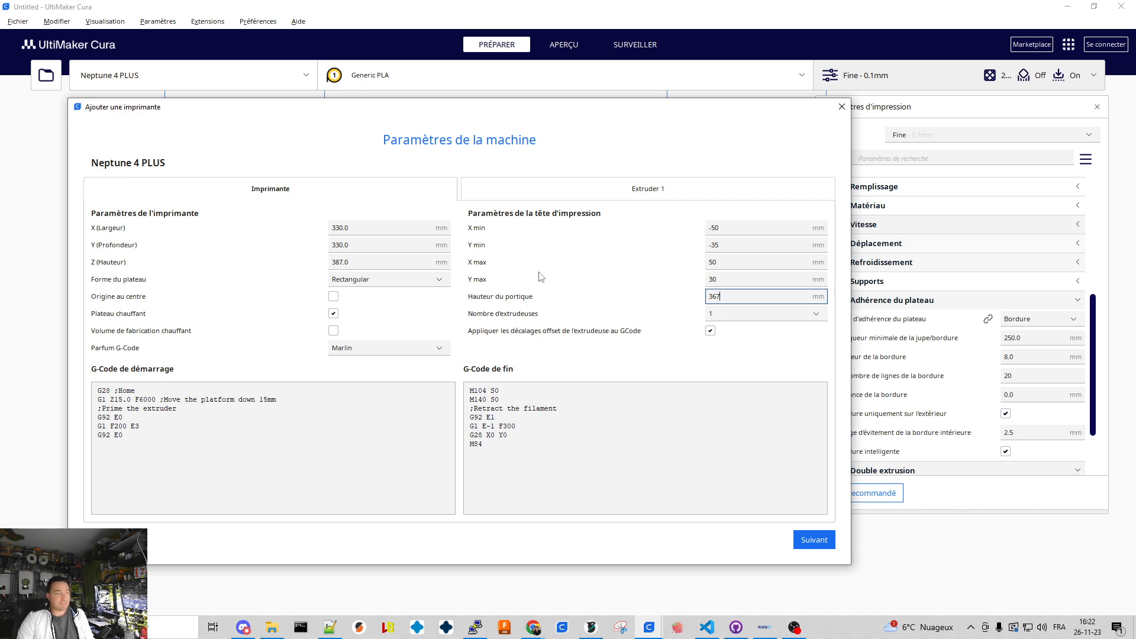
{"action": "left_click_drag", "start_coordinate": [0, 68], "coordinate": [518, 36]}
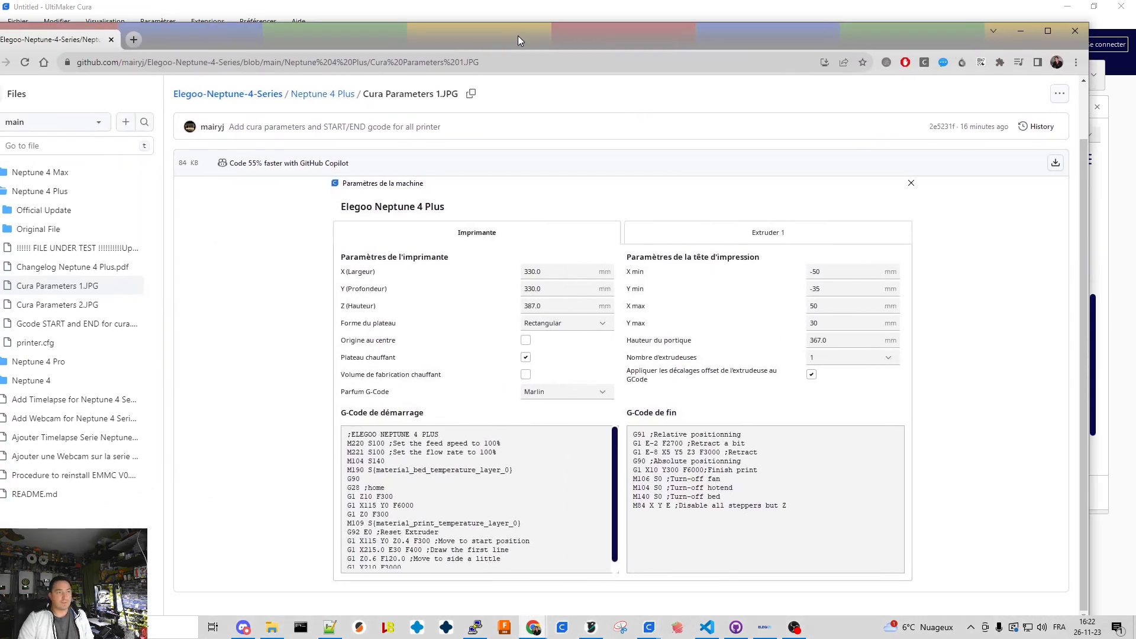
Step: Open Gcode START and END for cura.txt from the Neptune 4 Plus folder and copy the start G-code, lines 3 to 20
{"action": "double_click", "coordinate": [518, 35]}
{"action": "left_click", "coordinate": [13, 33]}
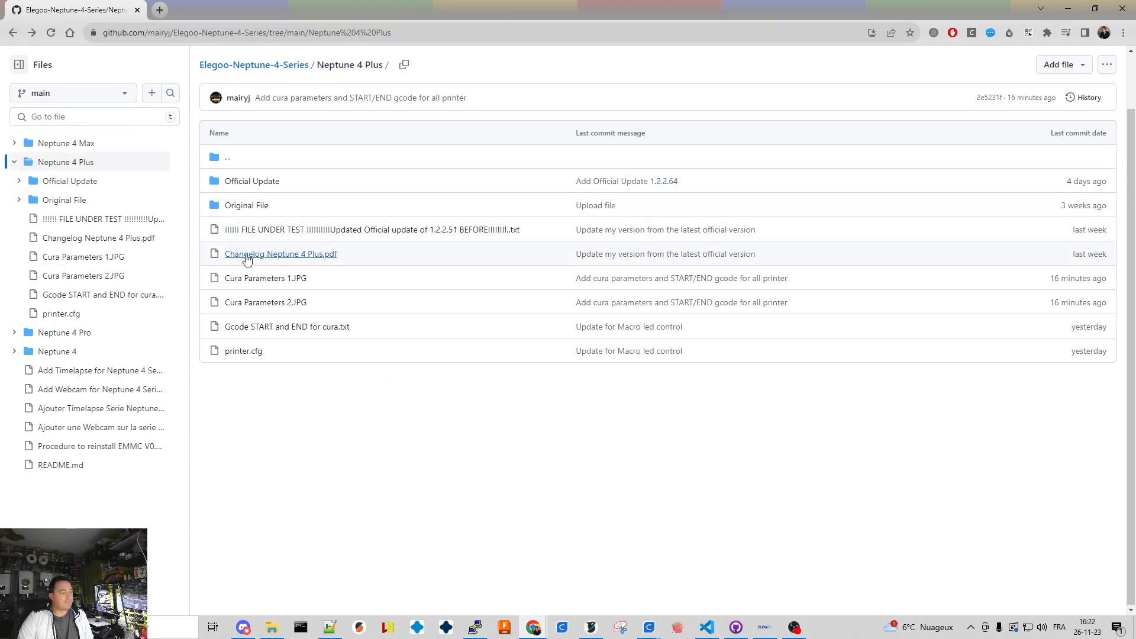
{"action": "left_click", "coordinate": [293, 329]}
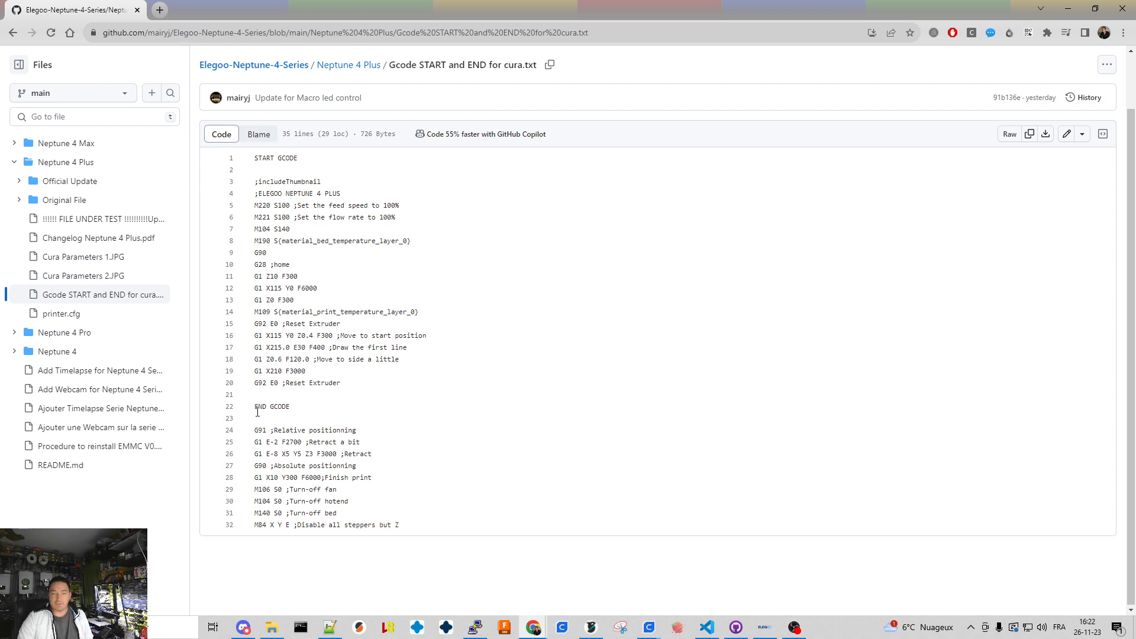
{"action": "left_click_drag", "start_coordinate": [345, 385], "coordinate": [255, 185]}
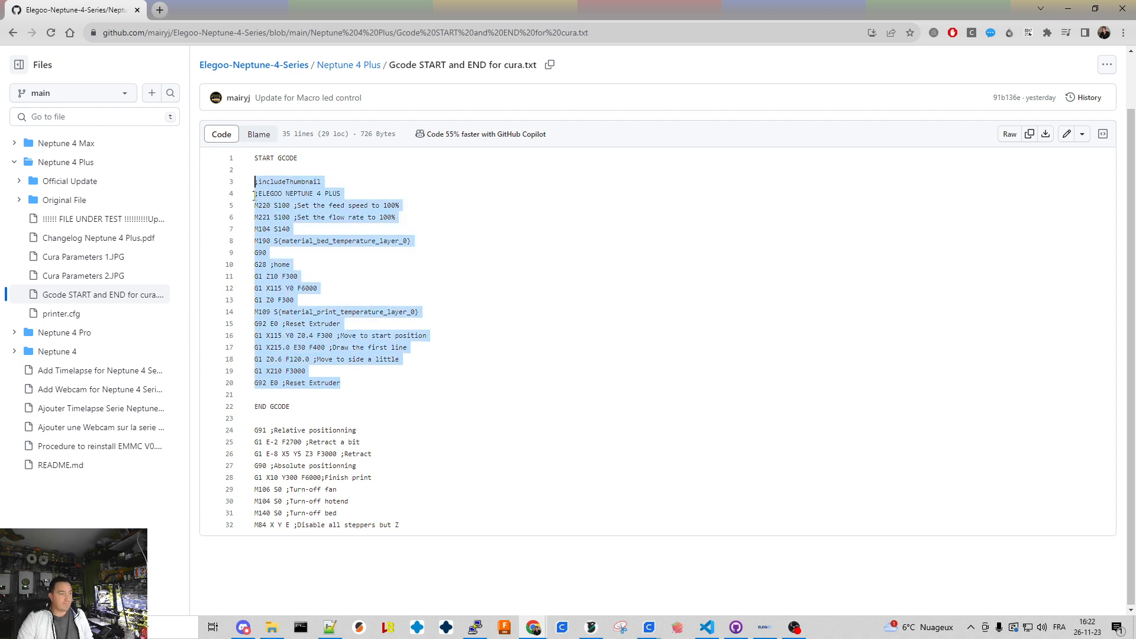
{"action": "right_click", "coordinate": [275, 196]}
{"action": "left_click", "coordinate": [305, 236]}
Step: Switch to Cura's machine settings window and replace the existing start G-code with the copied block
{"action": "mouse_move", "coordinate": [649, 627]}
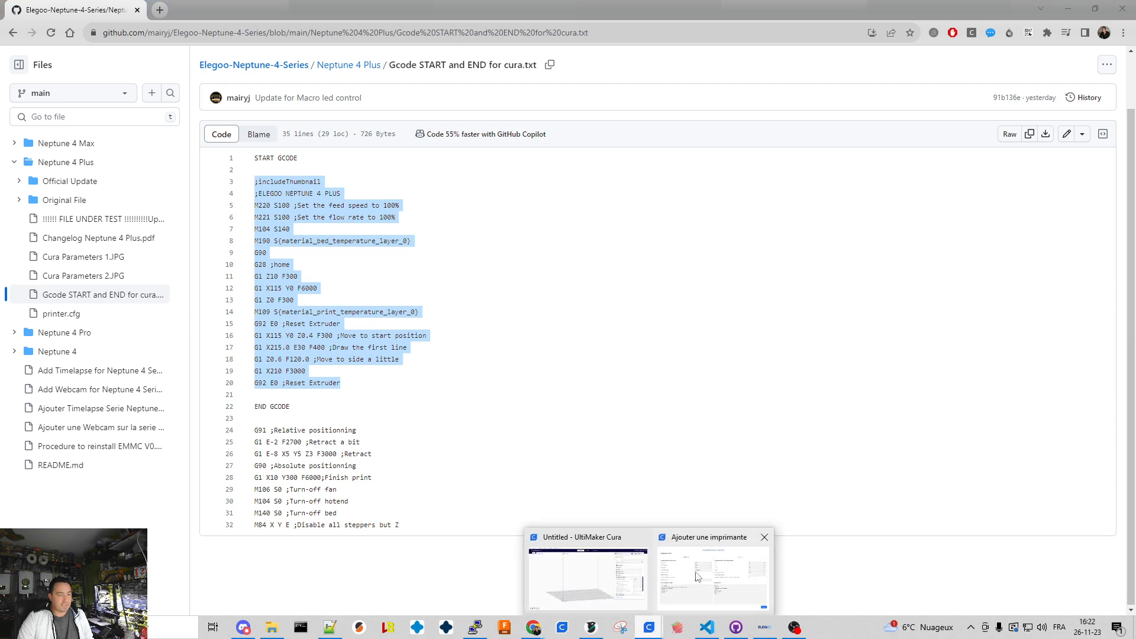
{"action": "left_click", "coordinate": [691, 578]}
{"action": "left_click_drag", "start_coordinate": [148, 435], "coordinate": [81, 383]}
{"action": "key", "text": "ctrl+v"}
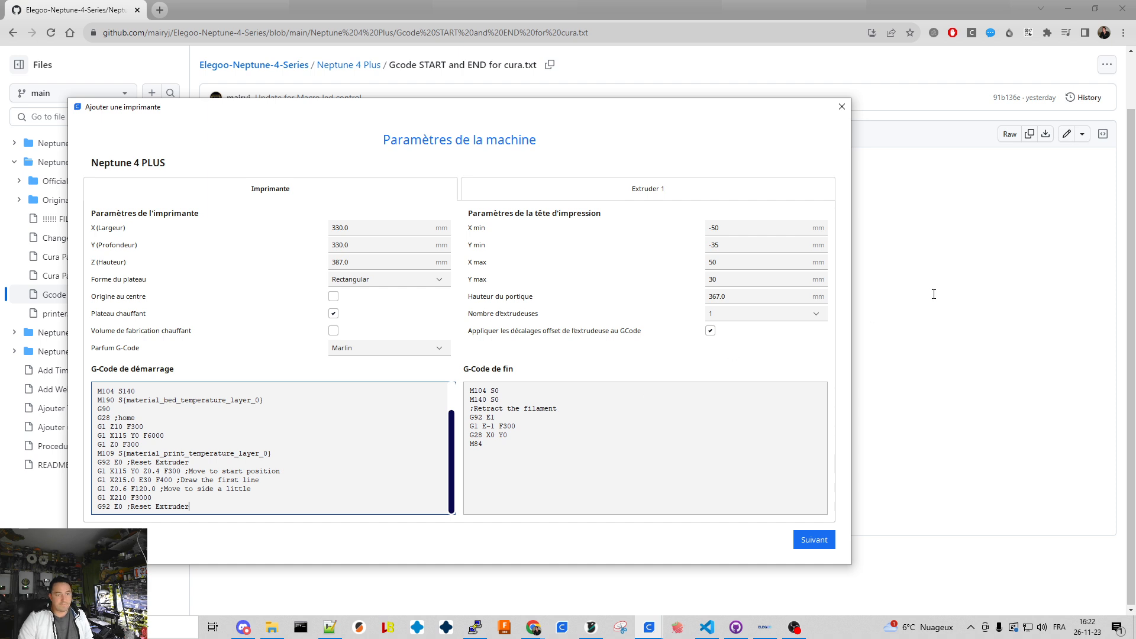
Step: Copy the end G-code, lines 24 to 32, from the GitHub file and replace the printer's end G-code in Cura with it
{"action": "key", "text": "alt+Tab"}
{"action": "left_click_drag", "start_coordinate": [251, 431], "coordinate": [427, 526]}
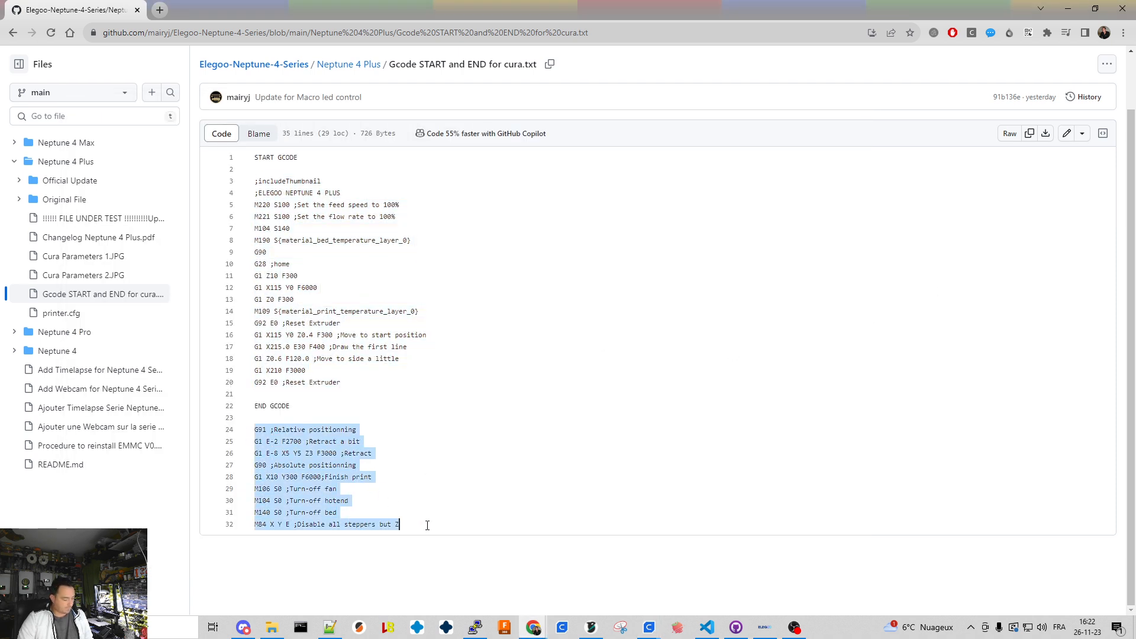
{"action": "key", "text": "ctrl+c"}
{"action": "key", "text": "alt+Tab"}
{"action": "left_click", "coordinate": [513, 488]}
{"action": "key", "text": "ctrl+a"}
{"action": "key", "text": "ctrl+v"}
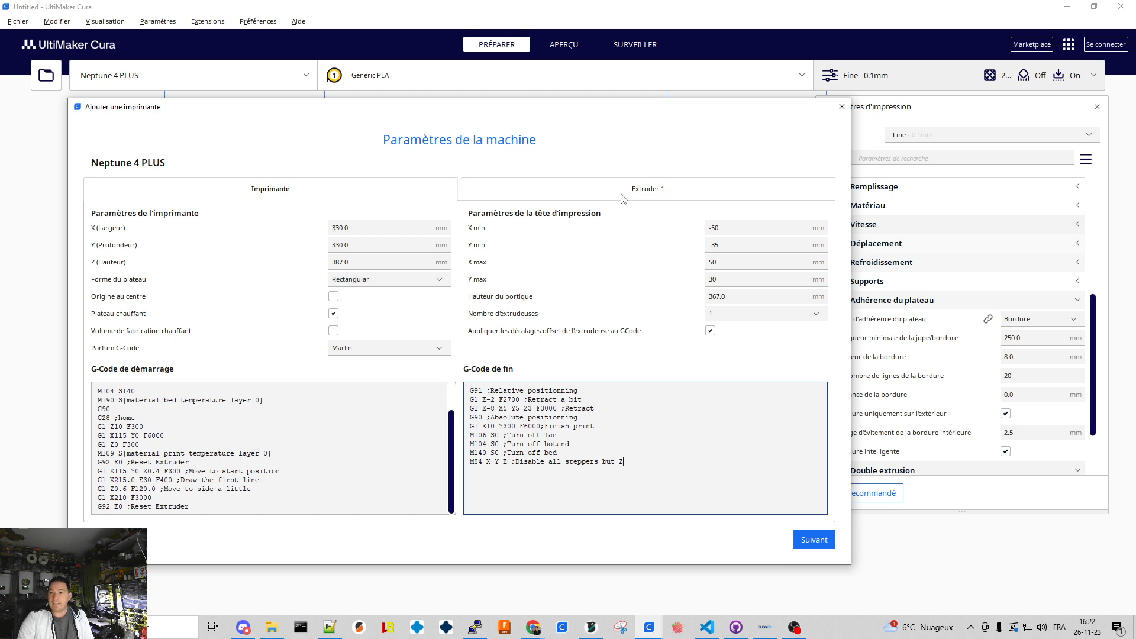
Step: Set Extruder 1's compatible material diameter to 1.75 mm, finish adding the printer and close the preferences
{"action": "left_click", "coordinate": [654, 187]}
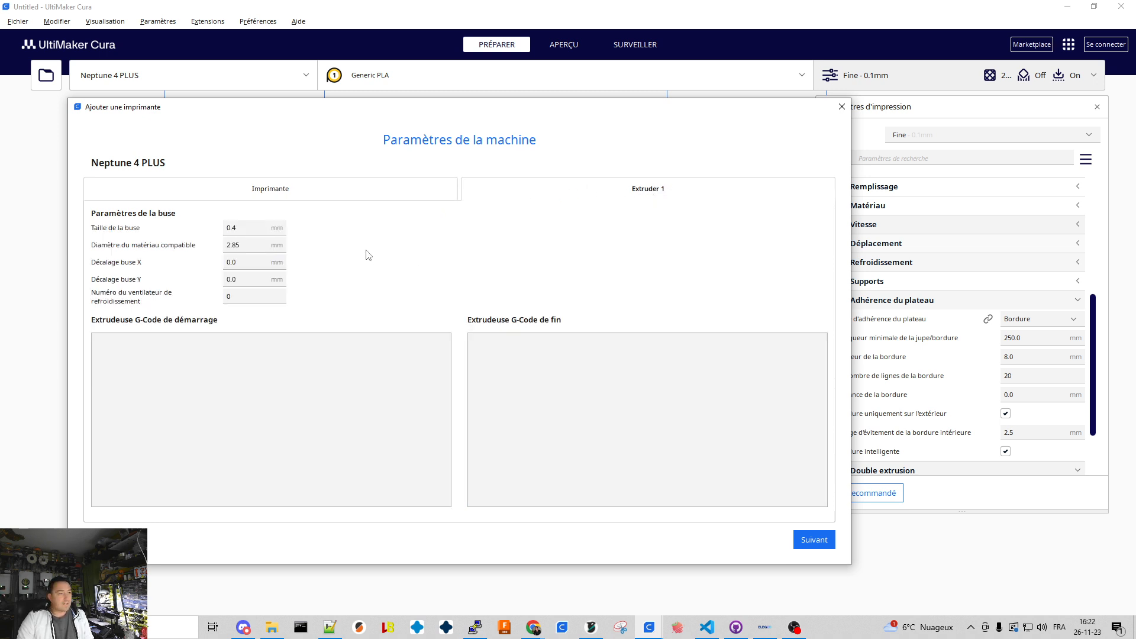
{"action": "mouse_move", "coordinate": [201, 251]}
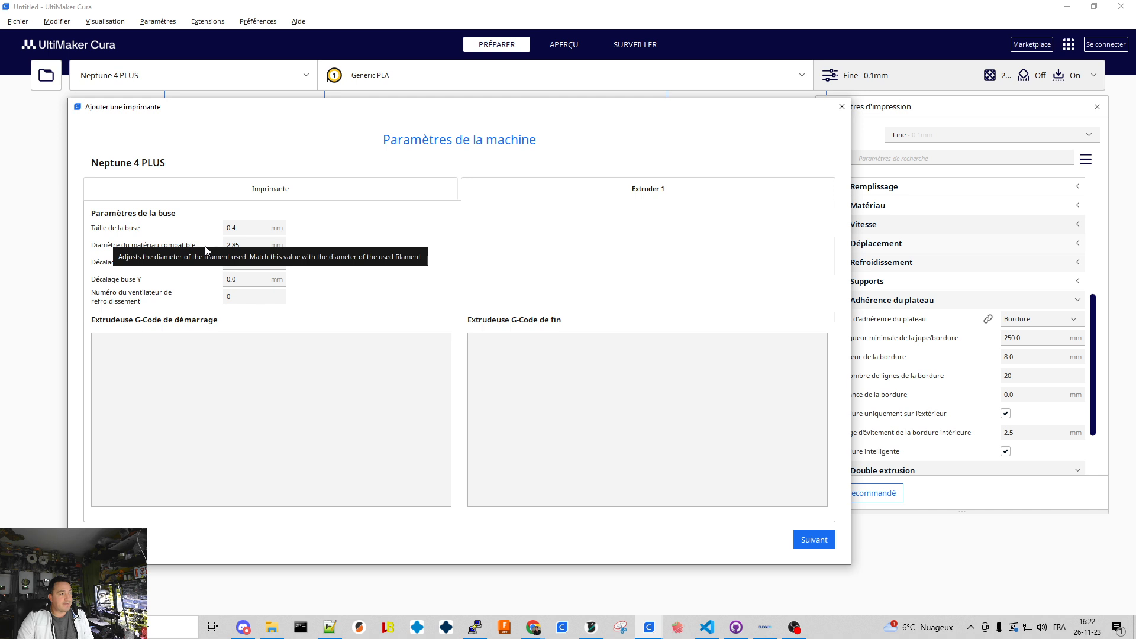
{"action": "left_click_drag", "start_coordinate": [243, 245], "coordinate": [212, 243]}
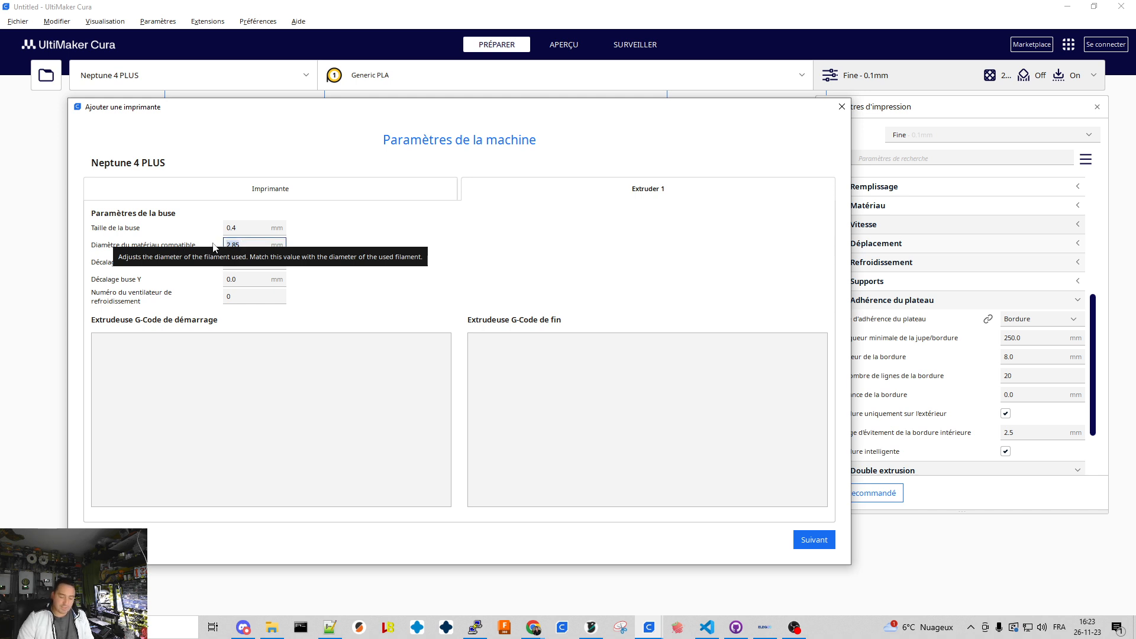
{"action": "type", "text": "1"}
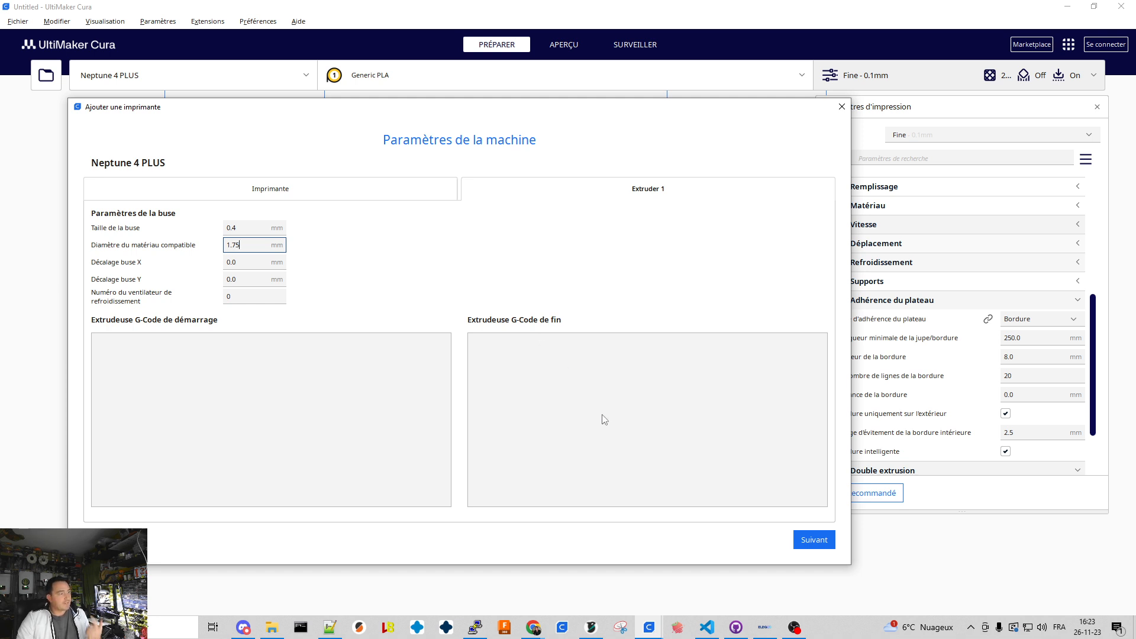
{"action": "left_click", "coordinate": [805, 543]}
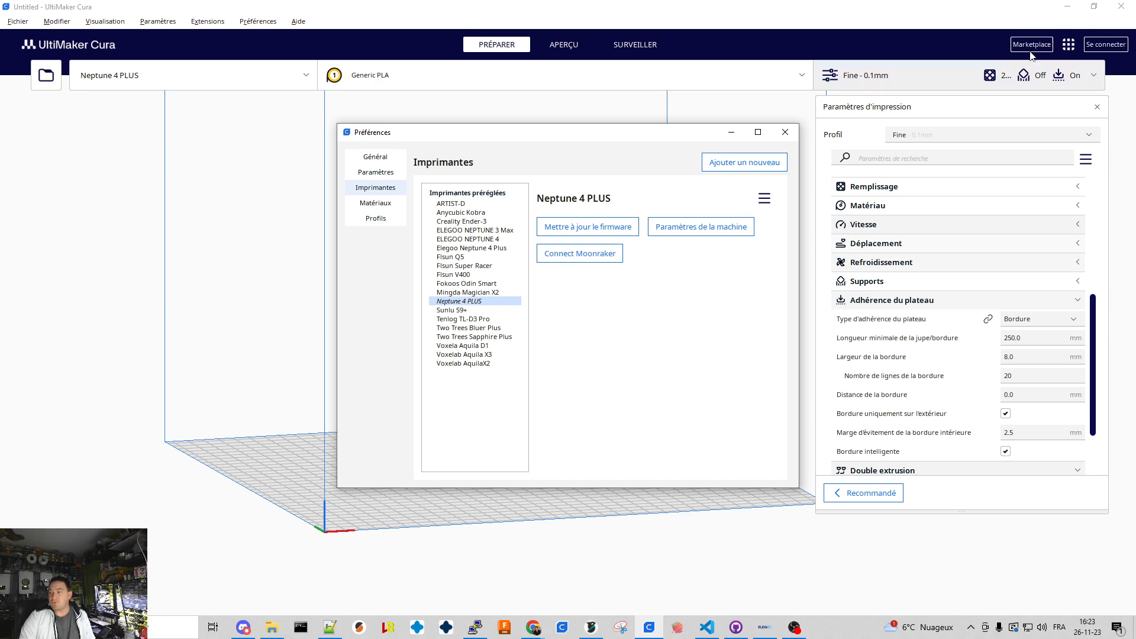
{"action": "left_click", "coordinate": [785, 132]}
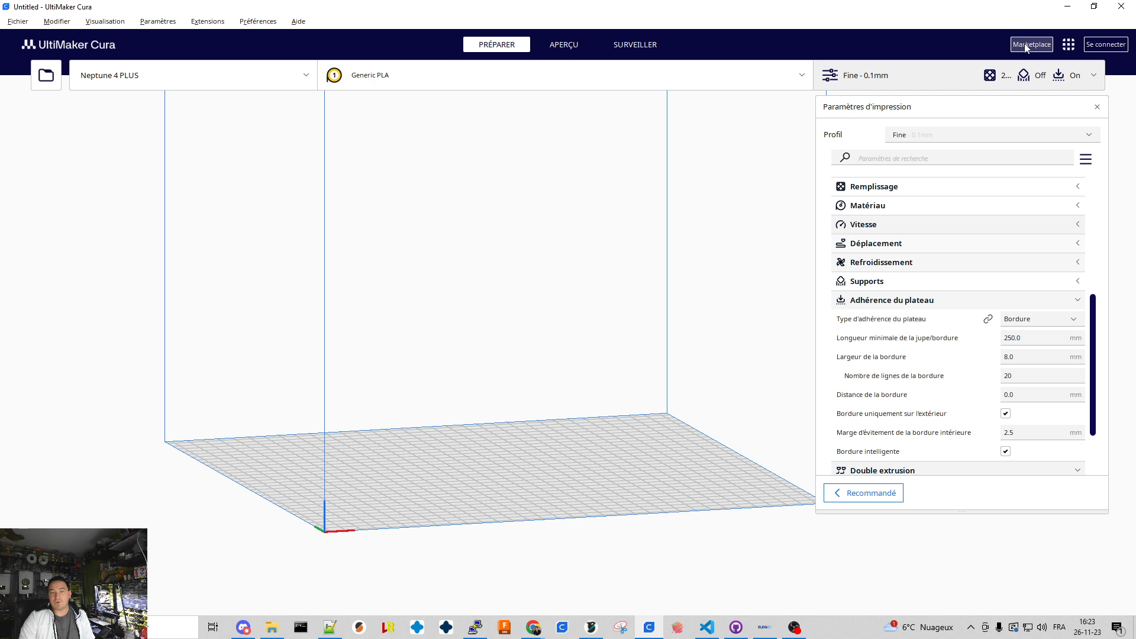
Step: Search the Marketplace plugins for moonraker to check the Moonraker Connection plugin, and close the Marketplace
{"action": "left_click", "coordinate": [1033, 46]}
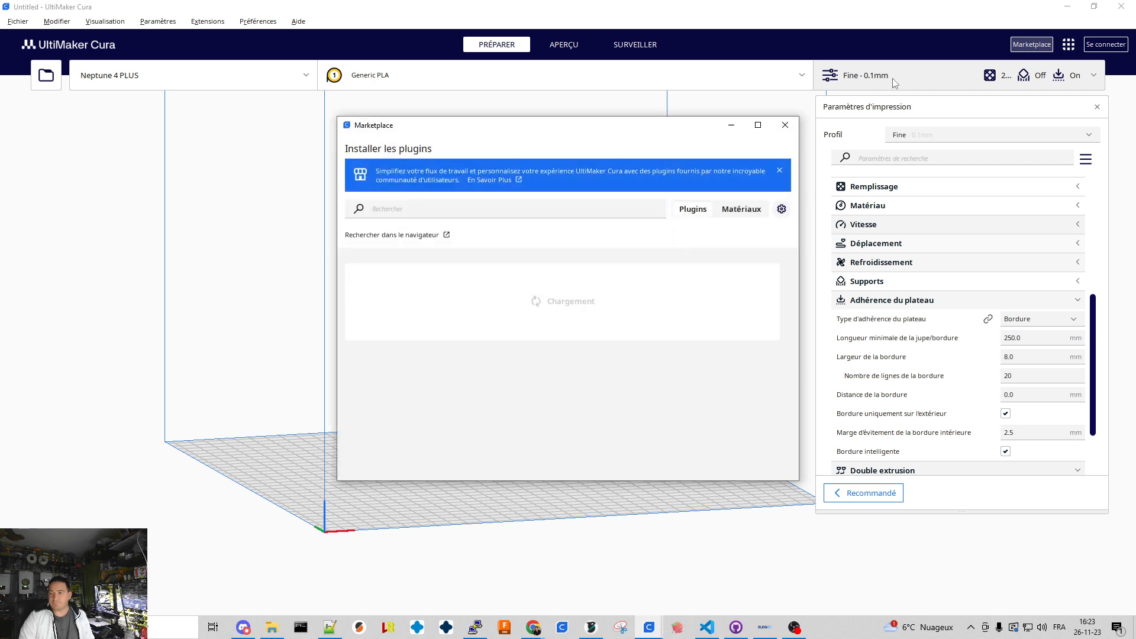
{"action": "left_click", "coordinate": [499, 217]}
{"action": "type", "text": "mmonra"}
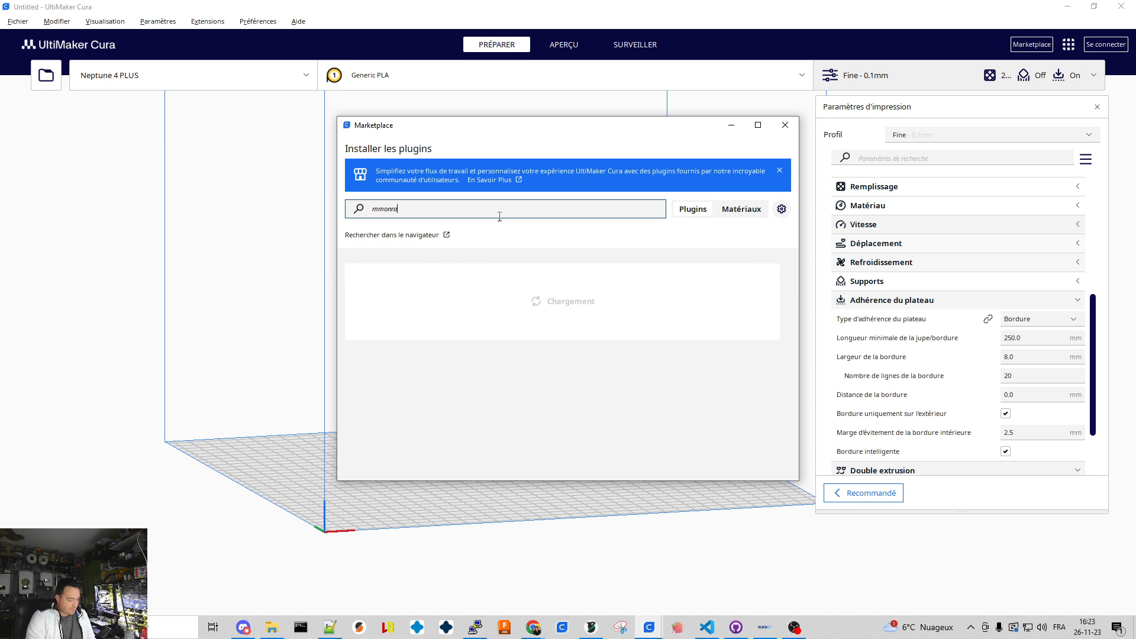
{"action": "type", "text": "ker"}
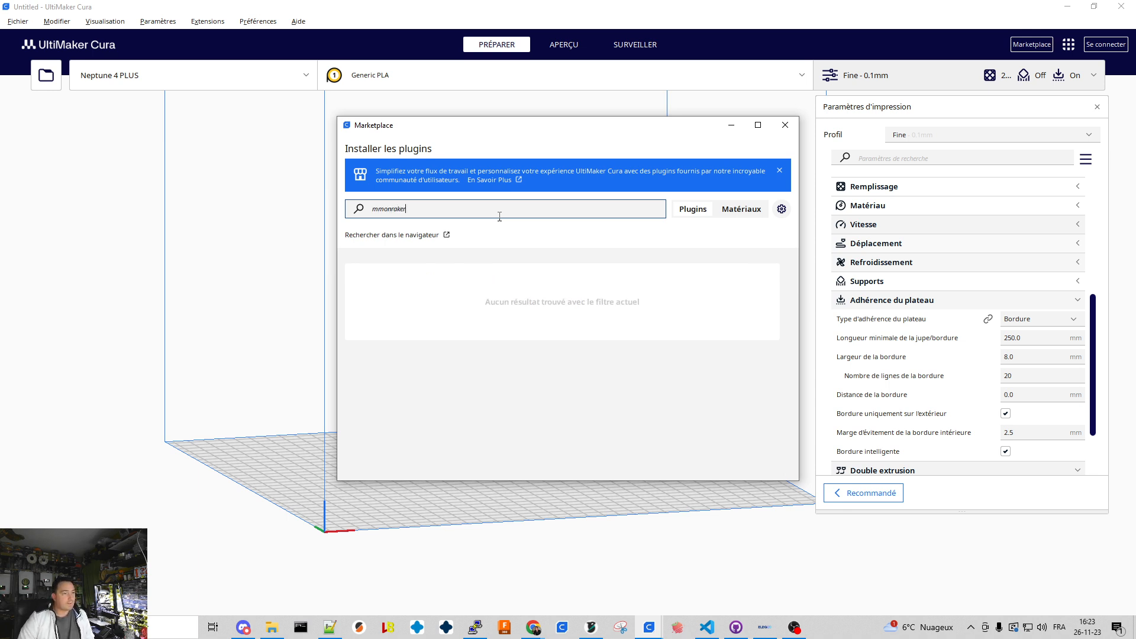
{"action": "key", "text": "BackSpace"}
{"action": "key", "text": "BackSpace"}
{"action": "key", "text": "BackSpace"}
{"action": "key", "text": "BackSpace"}
{"action": "key", "text": "BackSpace"}
{"action": "key", "text": "BackSpace"}
{"action": "key", "text": "BackSpace"}
{"action": "key", "text": "BackSpace"}
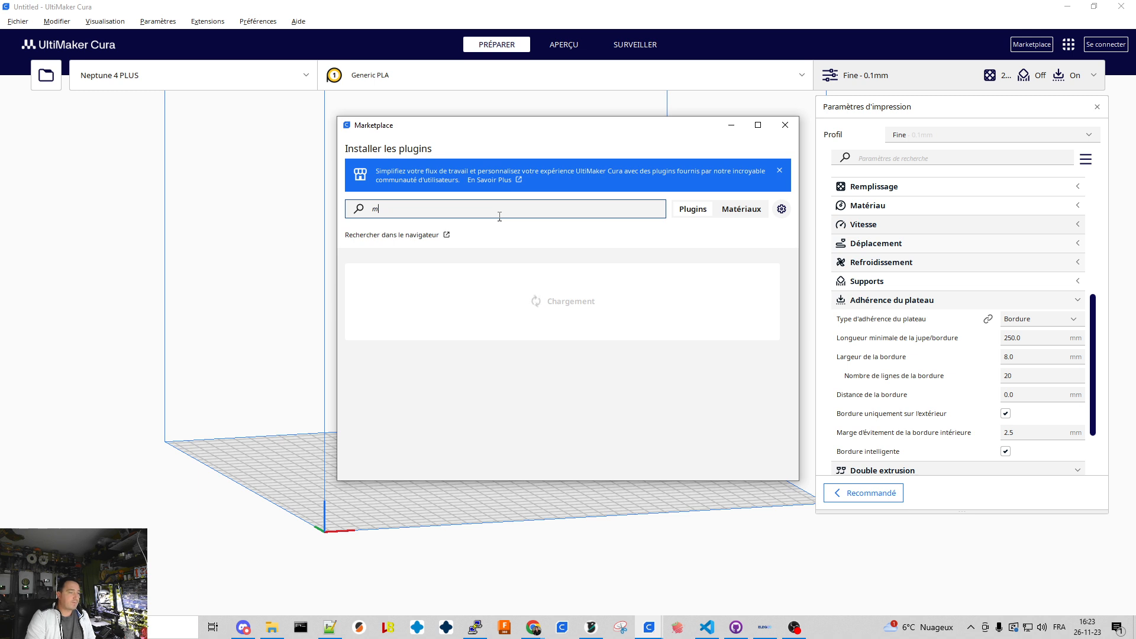
{"action": "type", "text": "oonraker"}
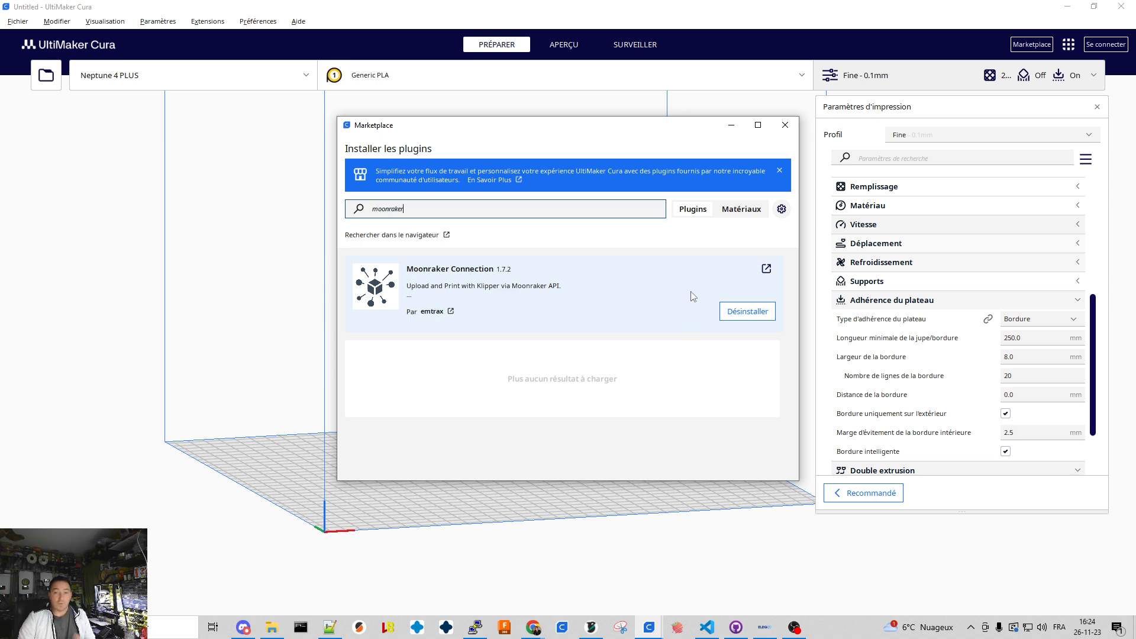
{"action": "left_click", "coordinate": [785, 125]}
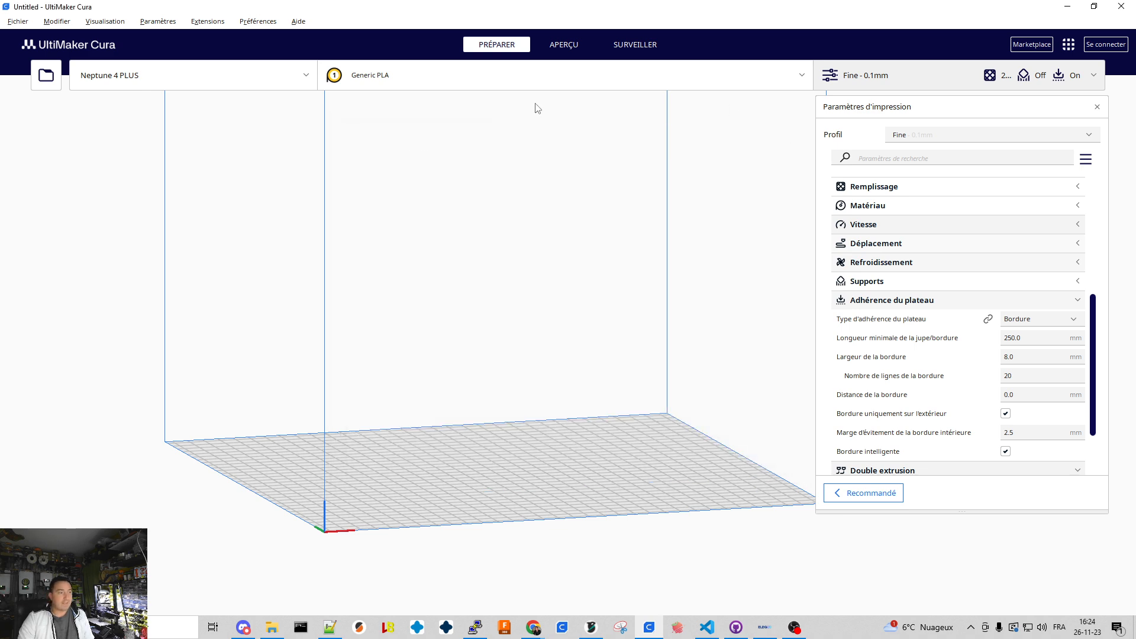
{"action": "left_click", "coordinate": [258, 21]}
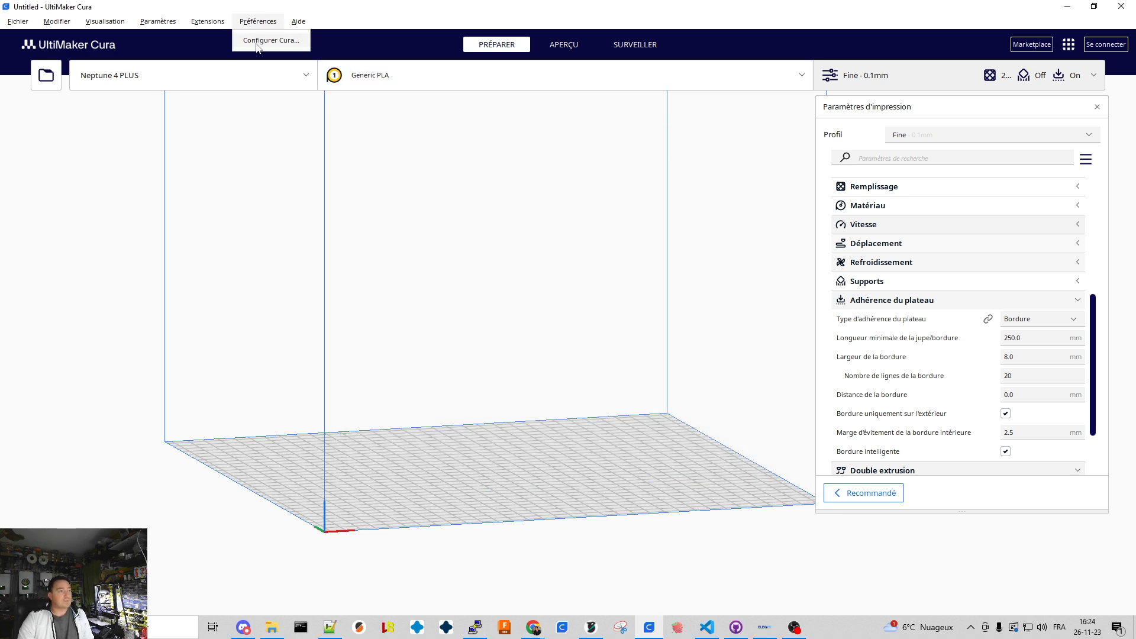
{"action": "left_click", "coordinate": [269, 41]}
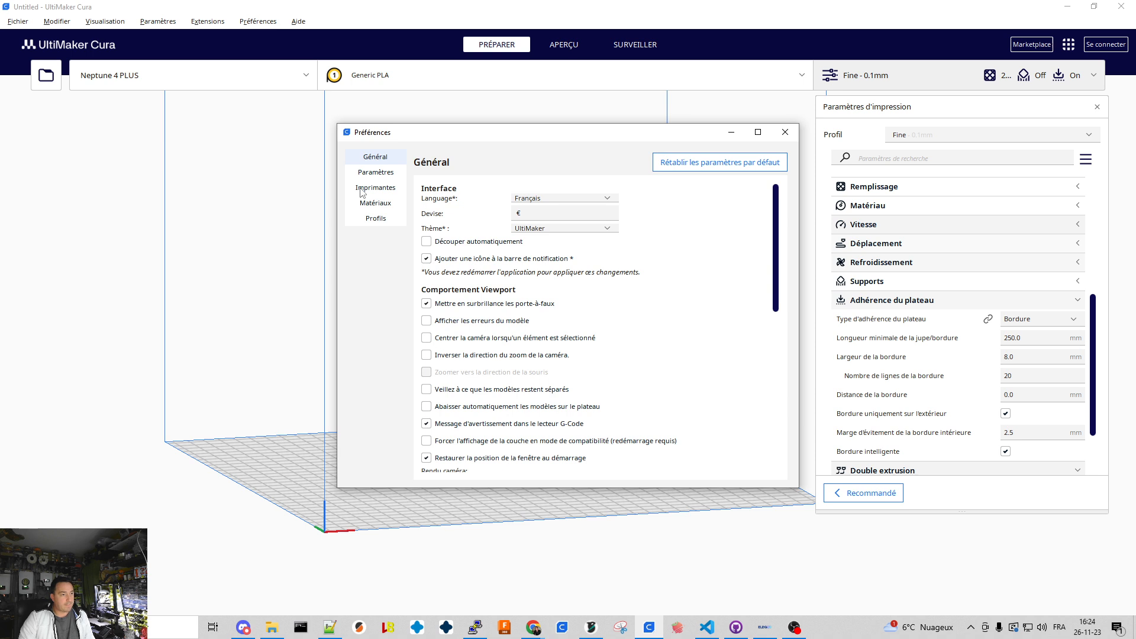
{"action": "left_click", "coordinate": [363, 189]}
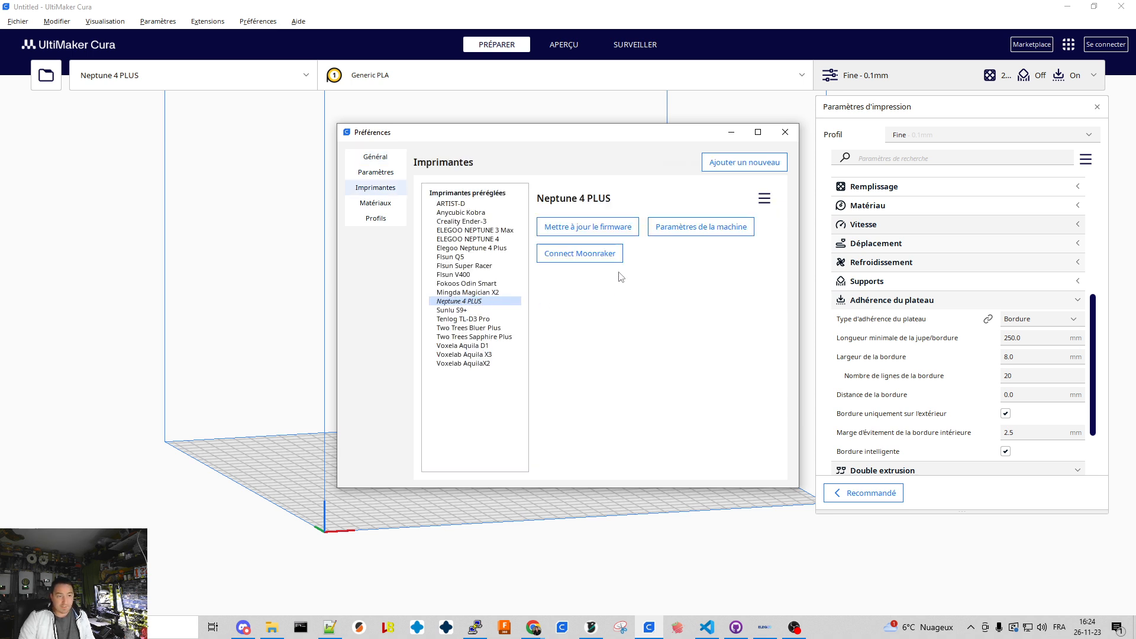
{"action": "left_click", "coordinate": [589, 258]}
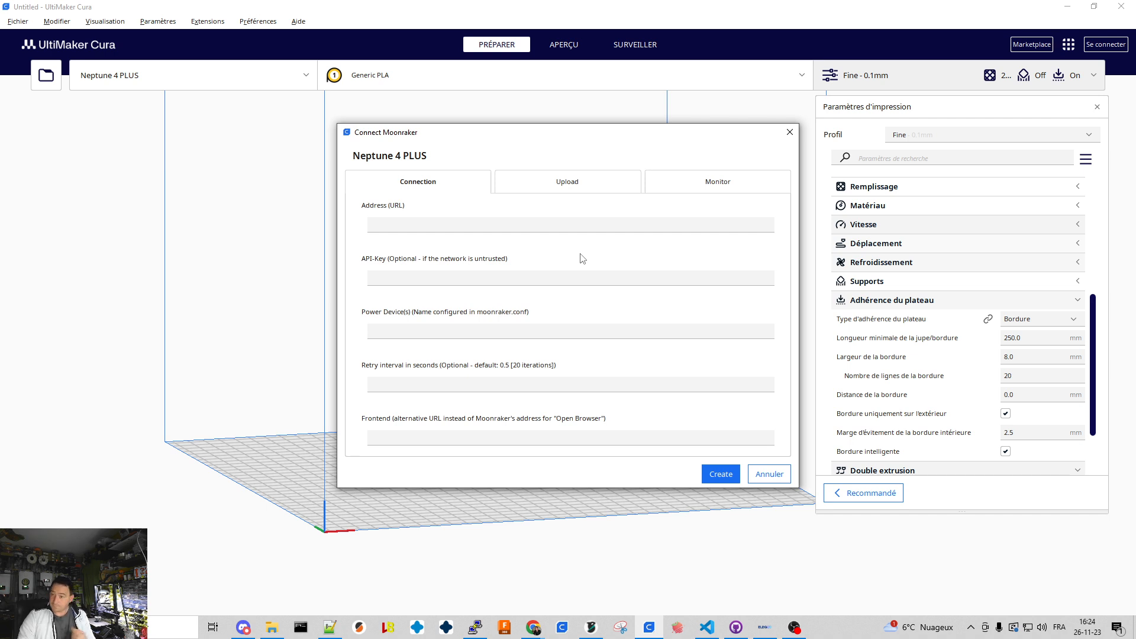
{"action": "left_click", "coordinate": [552, 231]}
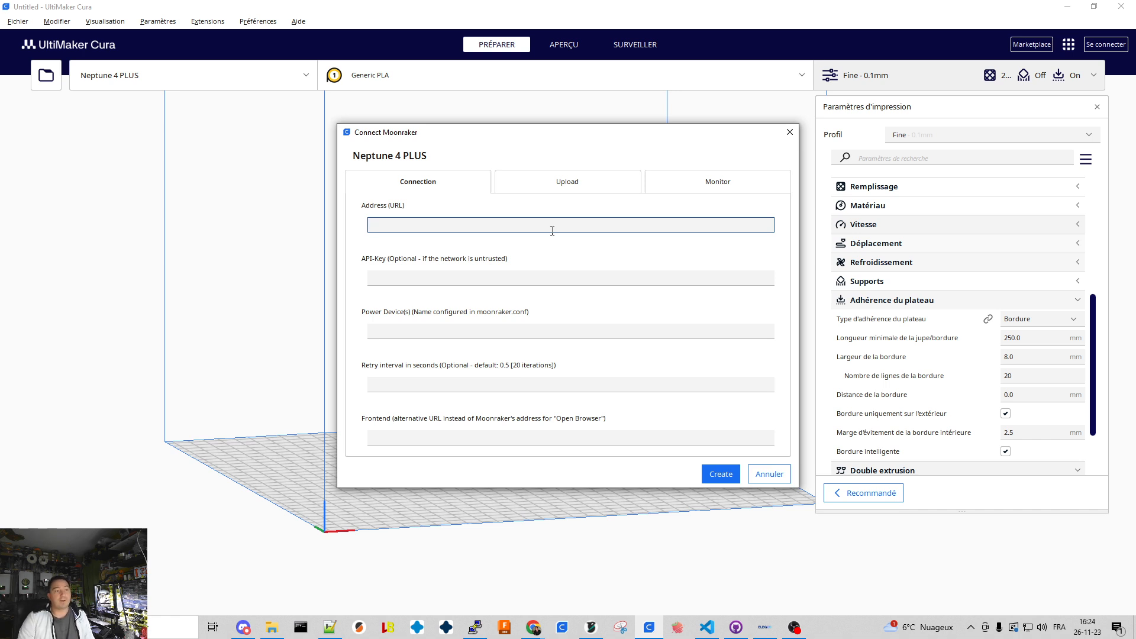
{"action": "type", "text": "http:"}
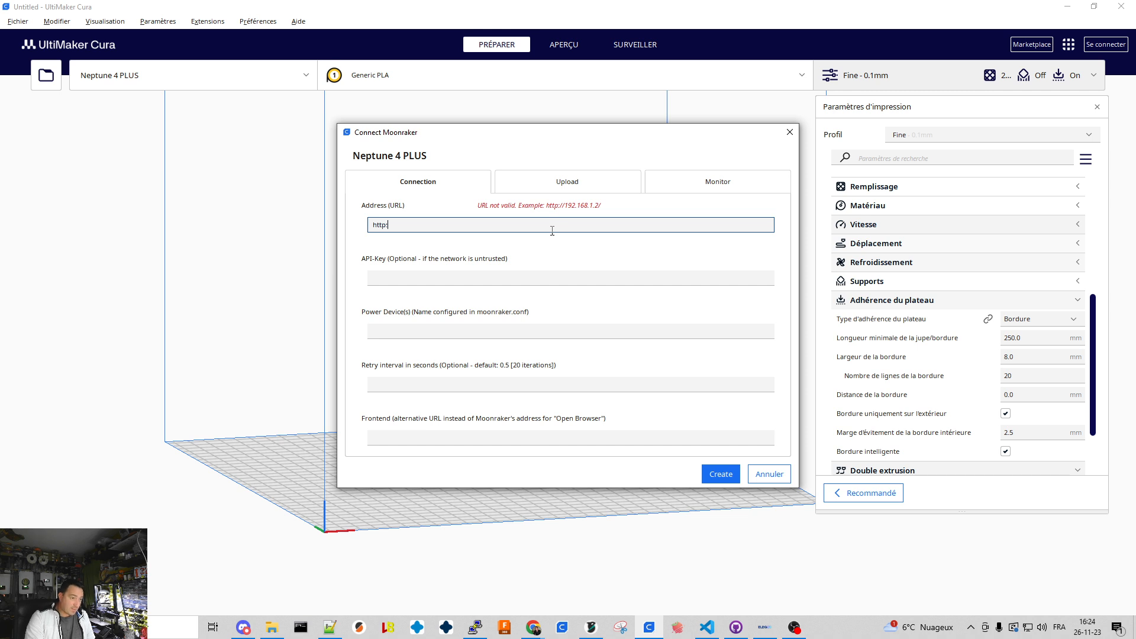
{"action": "type", "text": "//192.168.0.35"}
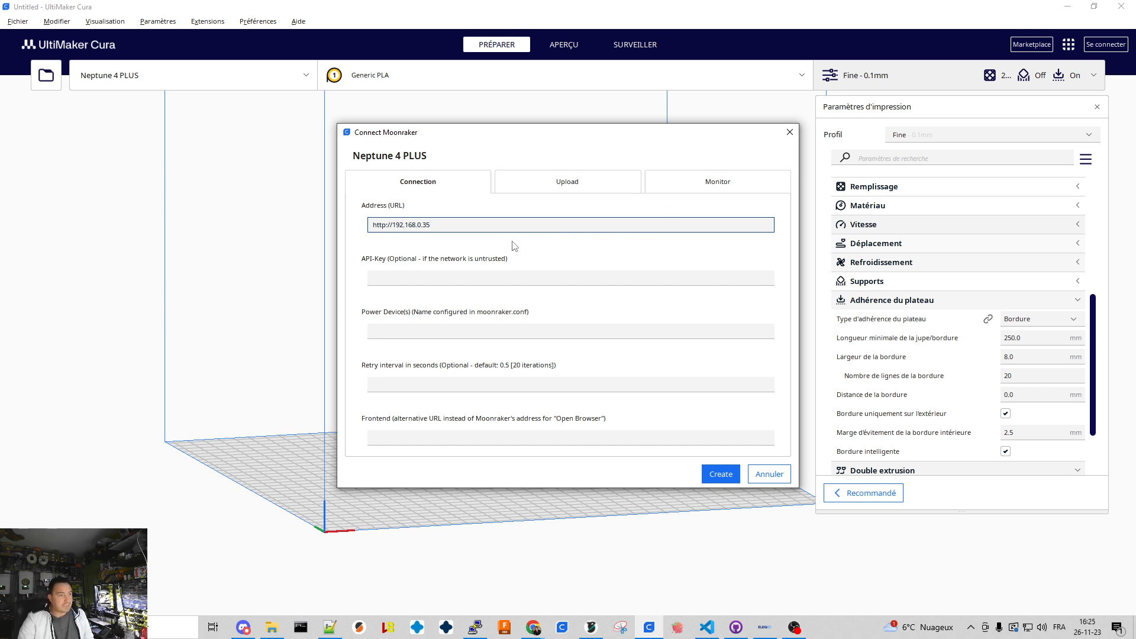
{"action": "left_click", "coordinate": [720, 474]}
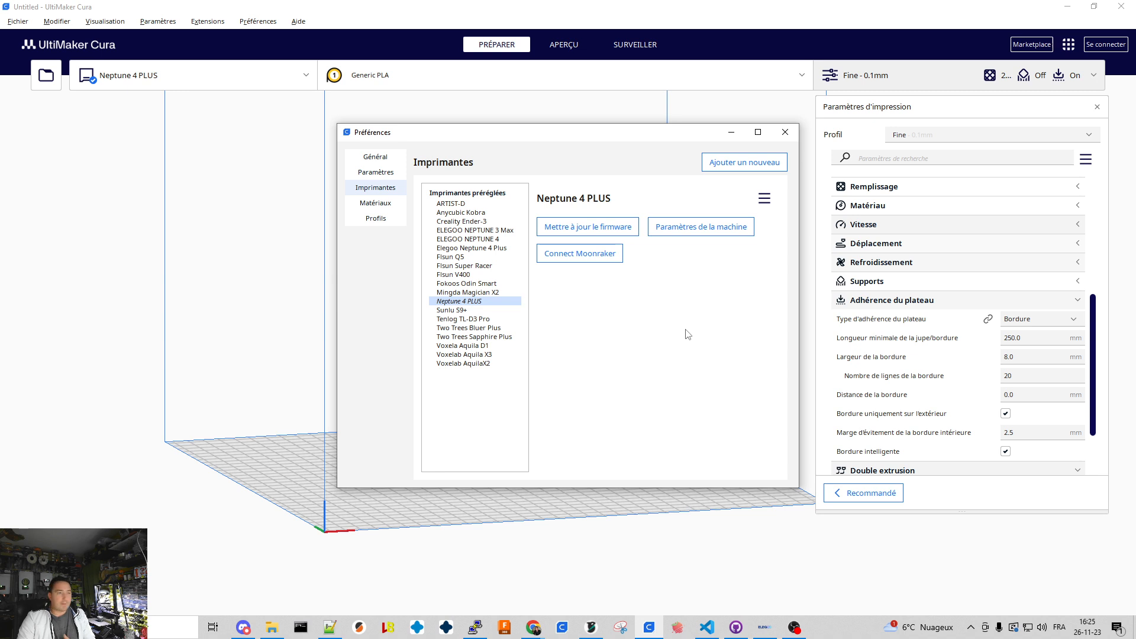
{"action": "left_click", "coordinate": [786, 133]}
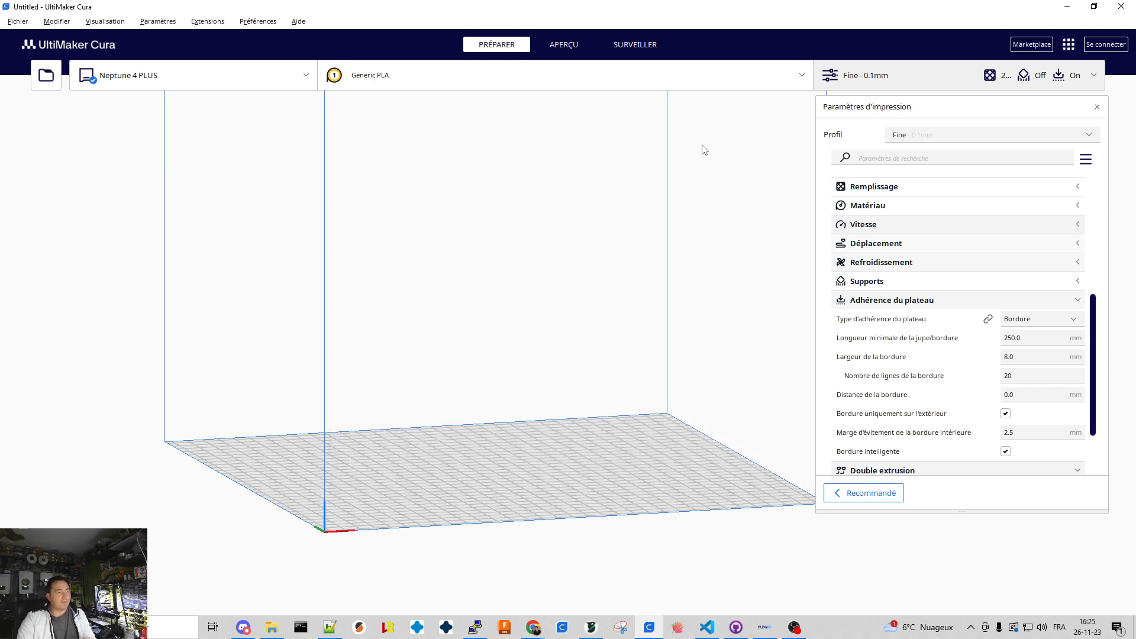
Step: Add two Create Thumbnail scripts to the G-code post-processing scripts
{"action": "left_click", "coordinate": [209, 22]}
{"action": "mouse_move", "coordinate": [212, 72]}
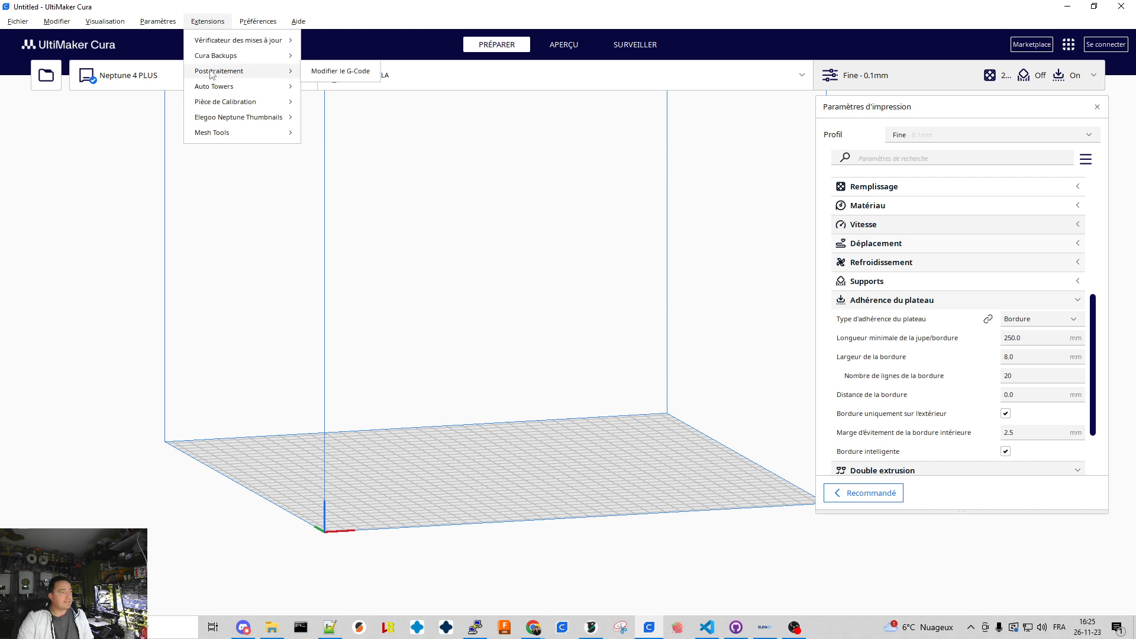
{"action": "left_click", "coordinate": [327, 72]}
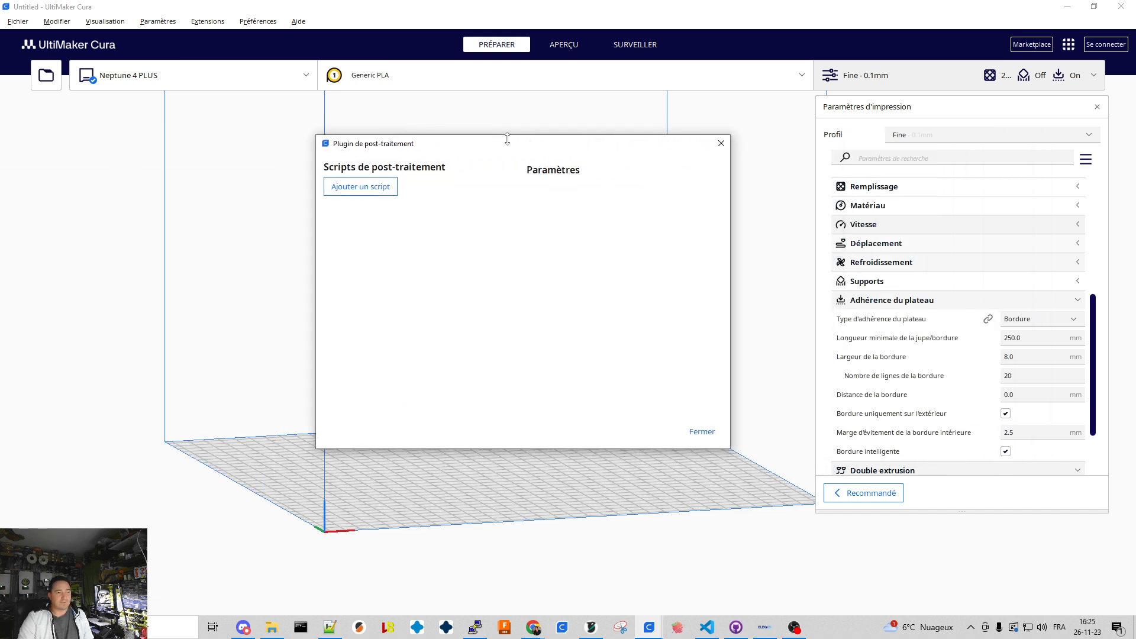
{"action": "left_click", "coordinate": [378, 189]}
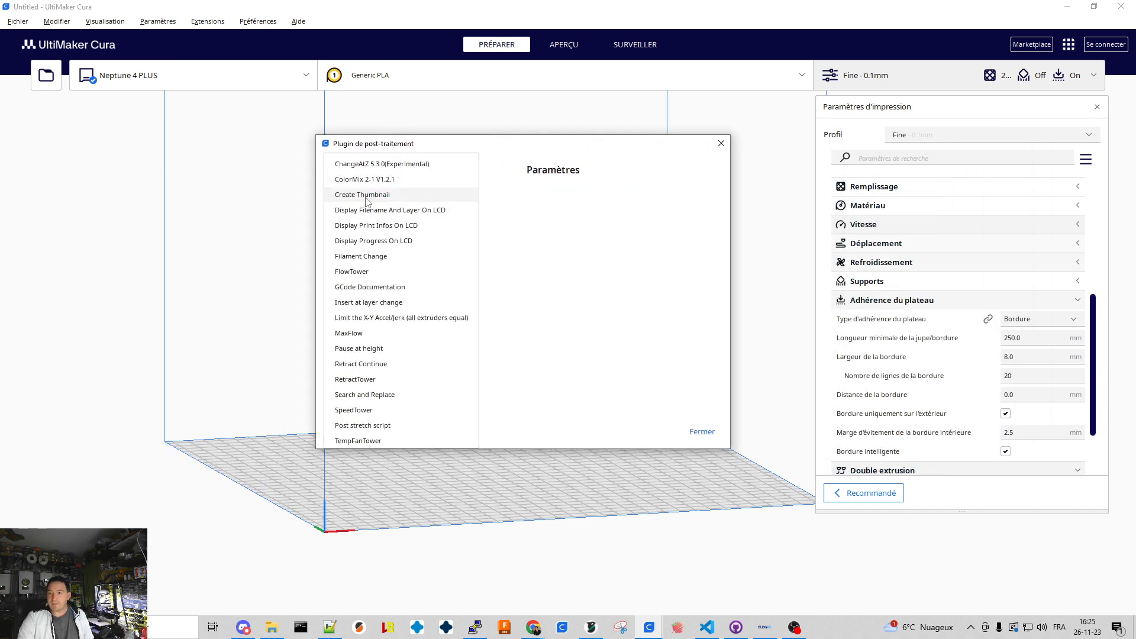
{"action": "left_click", "coordinate": [367, 199]}
{"action": "left_click", "coordinate": [368, 204]}
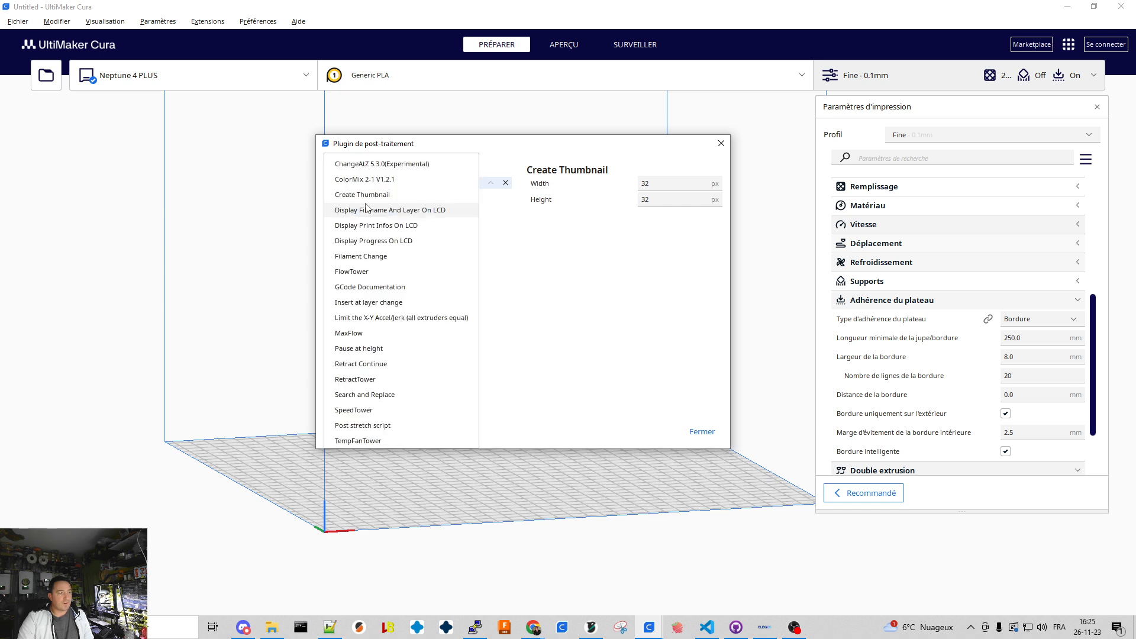
{"action": "left_click", "coordinate": [367, 195]}
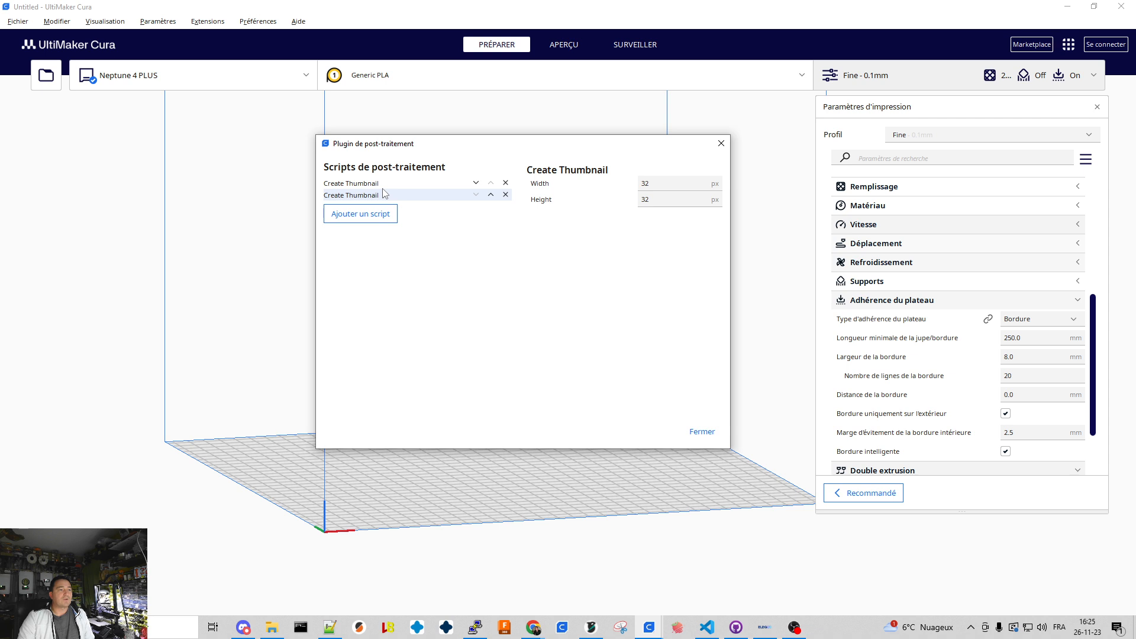
Step: Set the second Create Thumbnail script to a width and height of 320 px, and close the post-processing dialog
{"action": "left_click", "coordinate": [673, 187]}
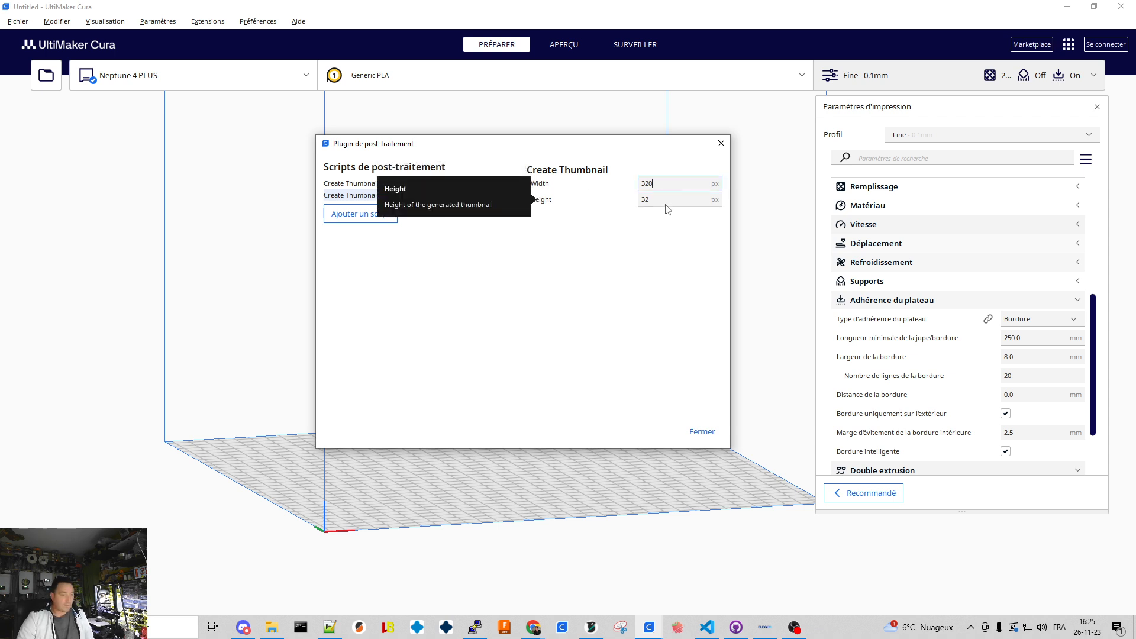
{"action": "left_click", "coordinate": [666, 199]}
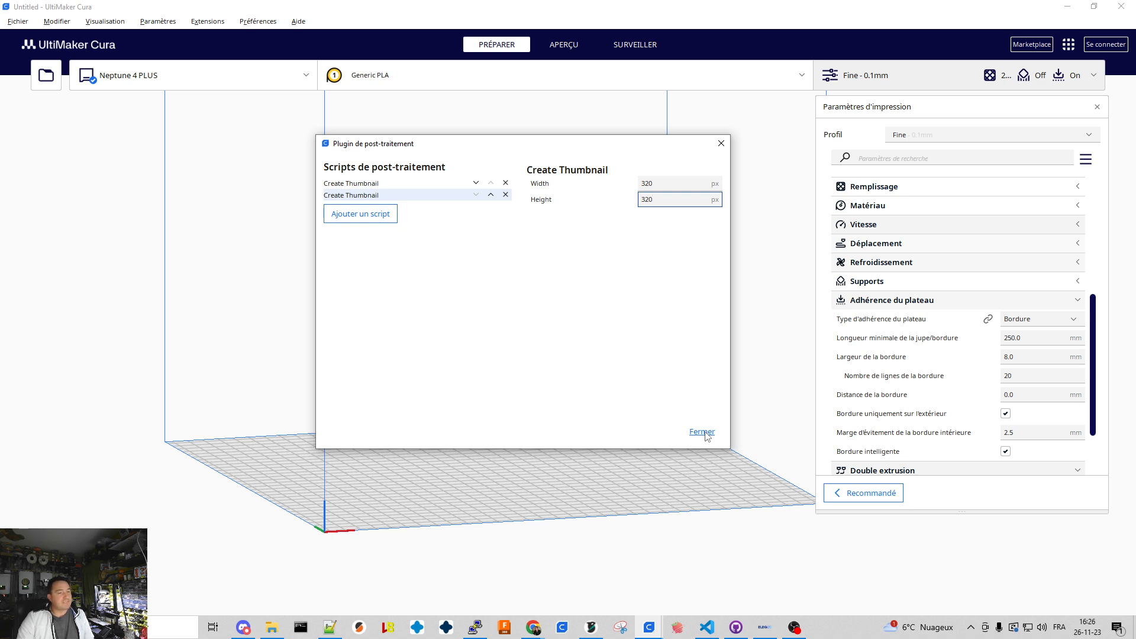
{"action": "left_click", "coordinate": [703, 433]}
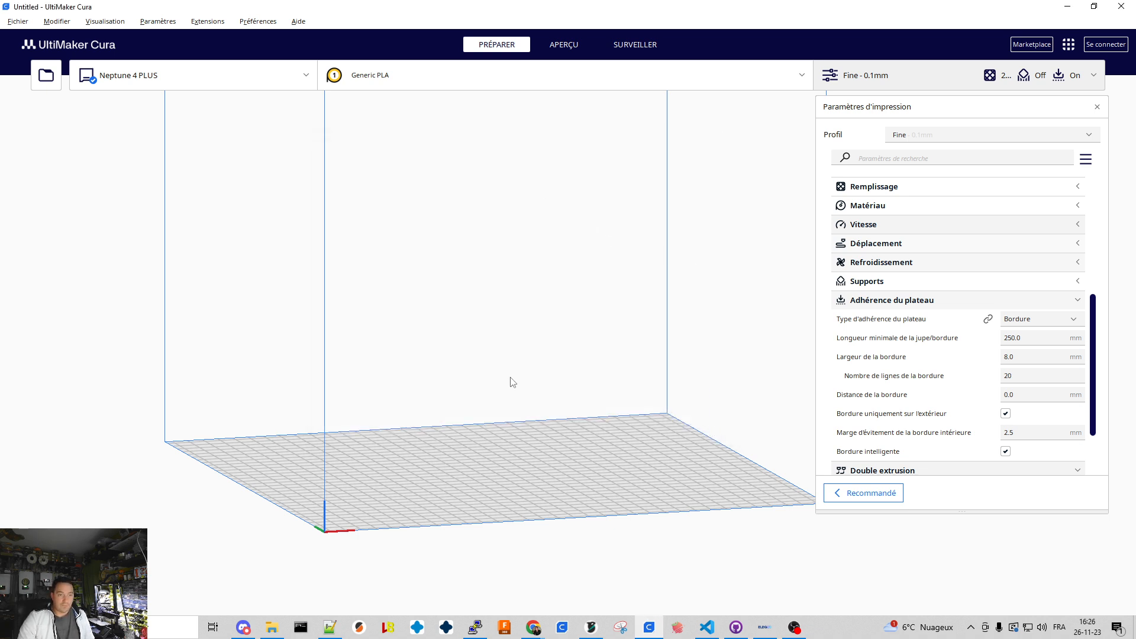
{"action": "middle_click_drag", "start_coordinate": [513, 381], "coordinate": [481, 473]}
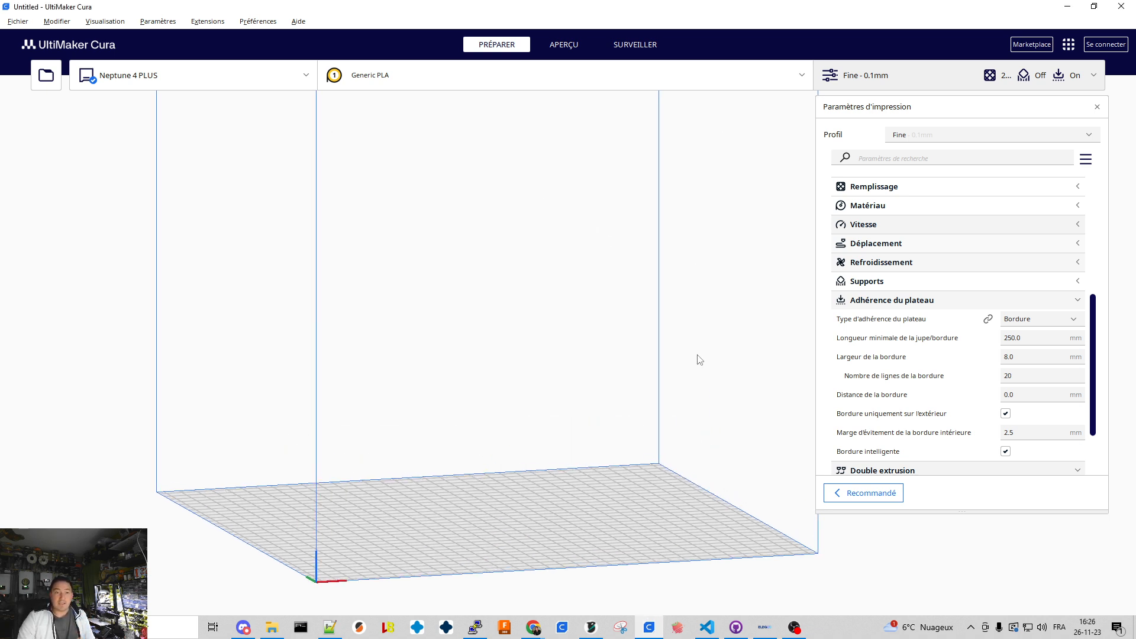
Step: Switch to the browser and open the Neptune 4 Plus folder from the refreshed main page of the Elegoo-Neptune-4-Series repository
{"action": "mouse_move", "coordinate": [967, 323]}
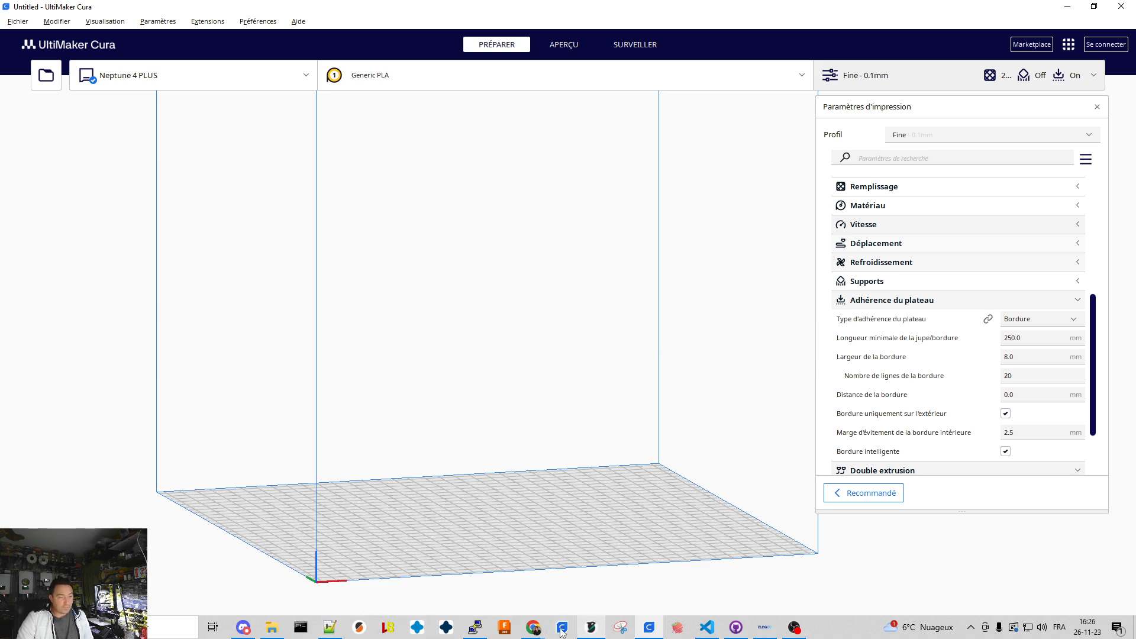
{"action": "mouse_move", "coordinate": [533, 628]}
{"action": "left_click", "coordinate": [711, 540]}
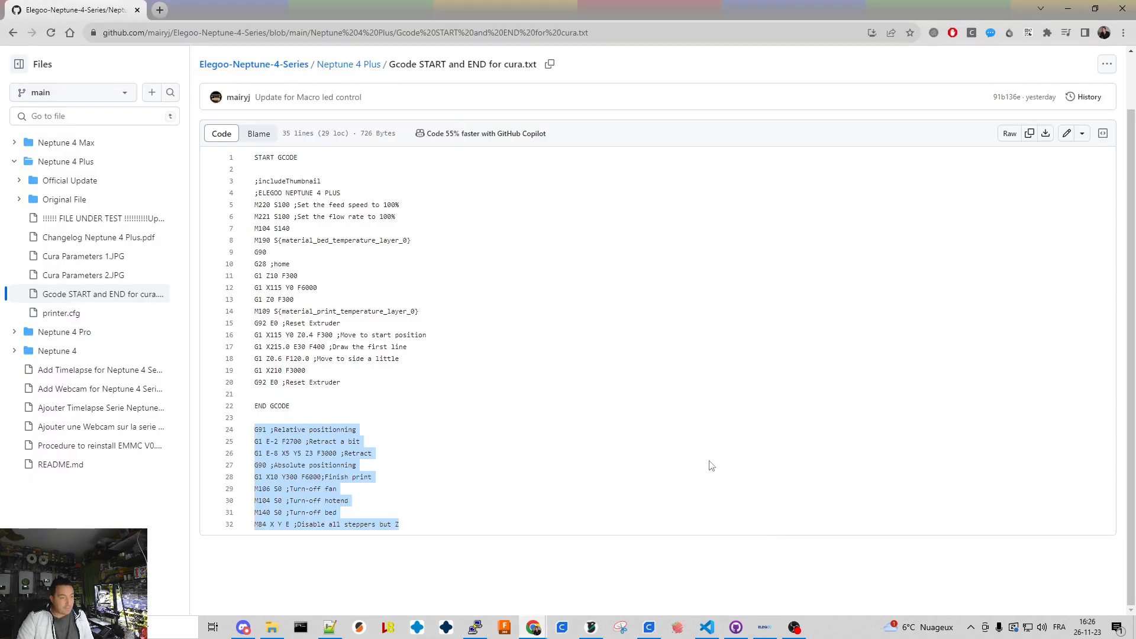
{"action": "left_click", "coordinate": [343, 66]}
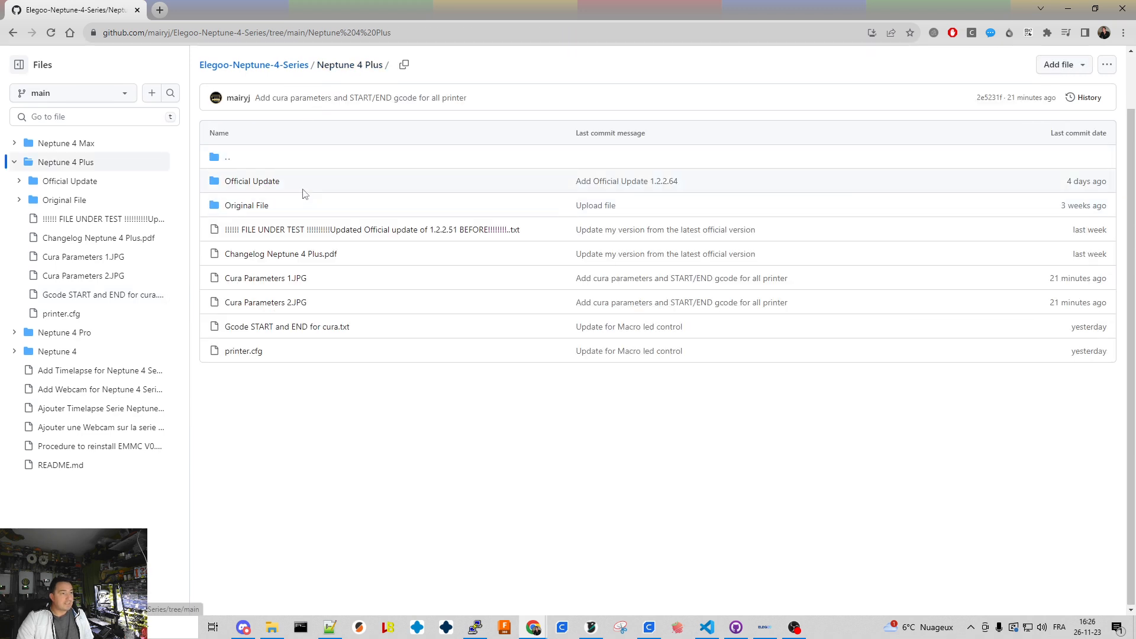
{"action": "left_click", "coordinate": [234, 162]}
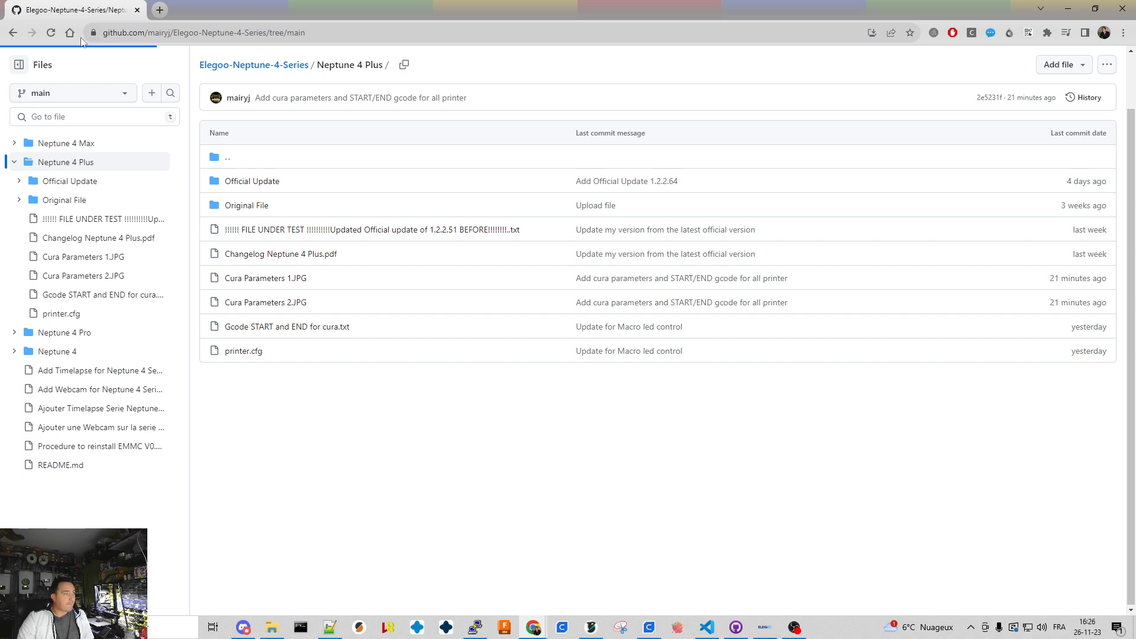
{"action": "left_click", "coordinate": [52, 34]}
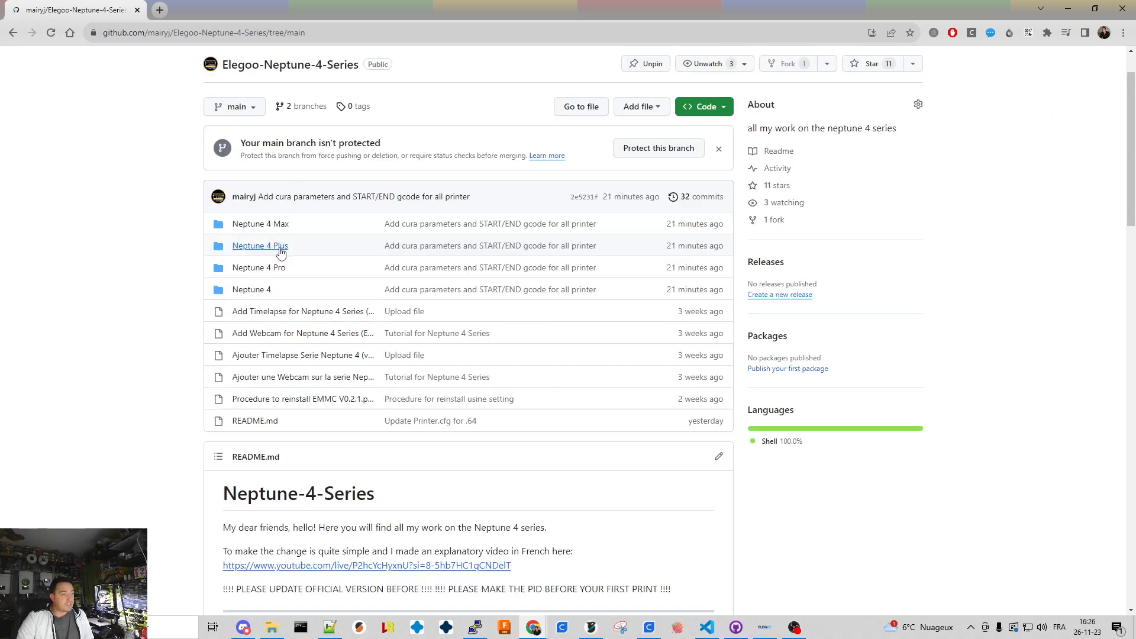
{"action": "left_click", "coordinate": [281, 253]}
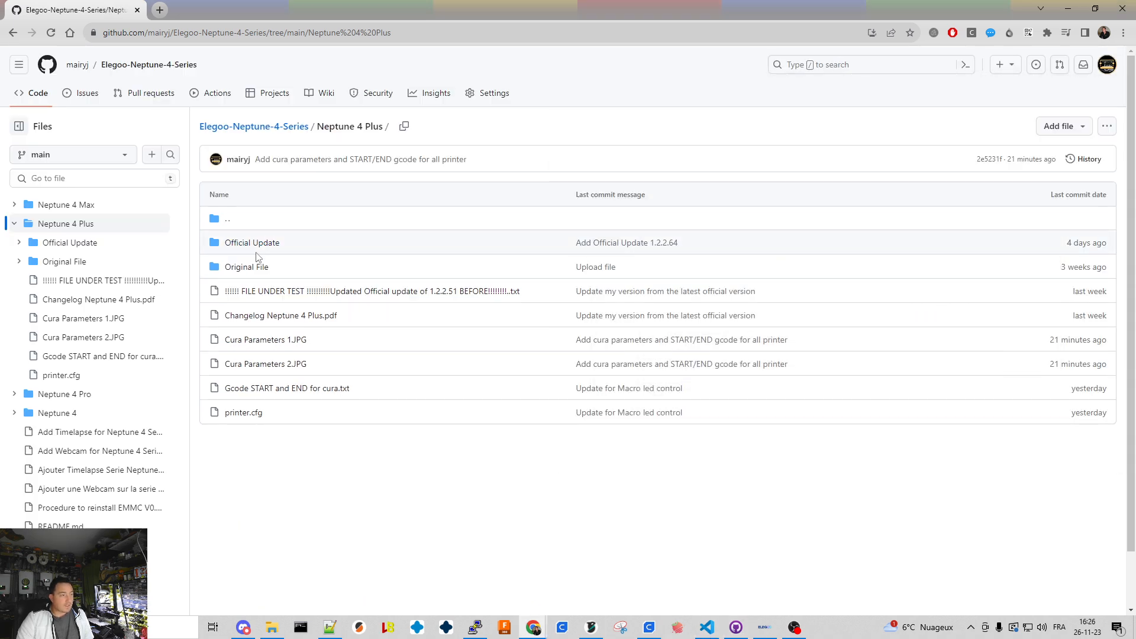
Step: Look in the Neptune 4 Cura Profil folder and view the page of Elegoo Neptune 4 PLA Base (cura 5.4) V2.7.curaprofile.zip
{"action": "left_click", "coordinate": [72, 417]}
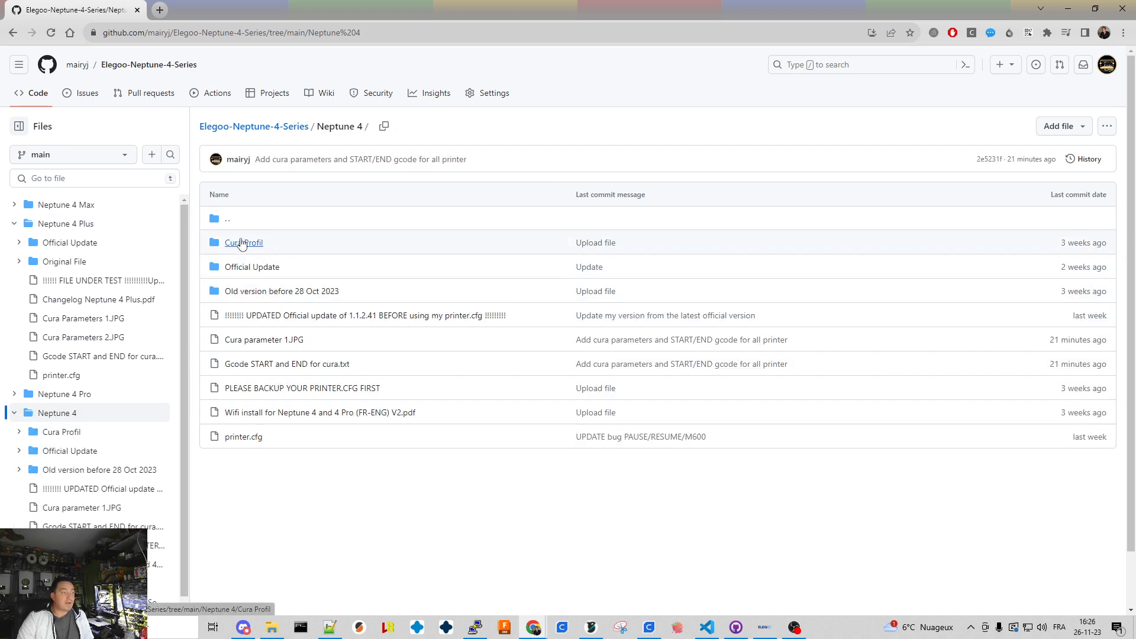
{"action": "left_click", "coordinate": [254, 245]}
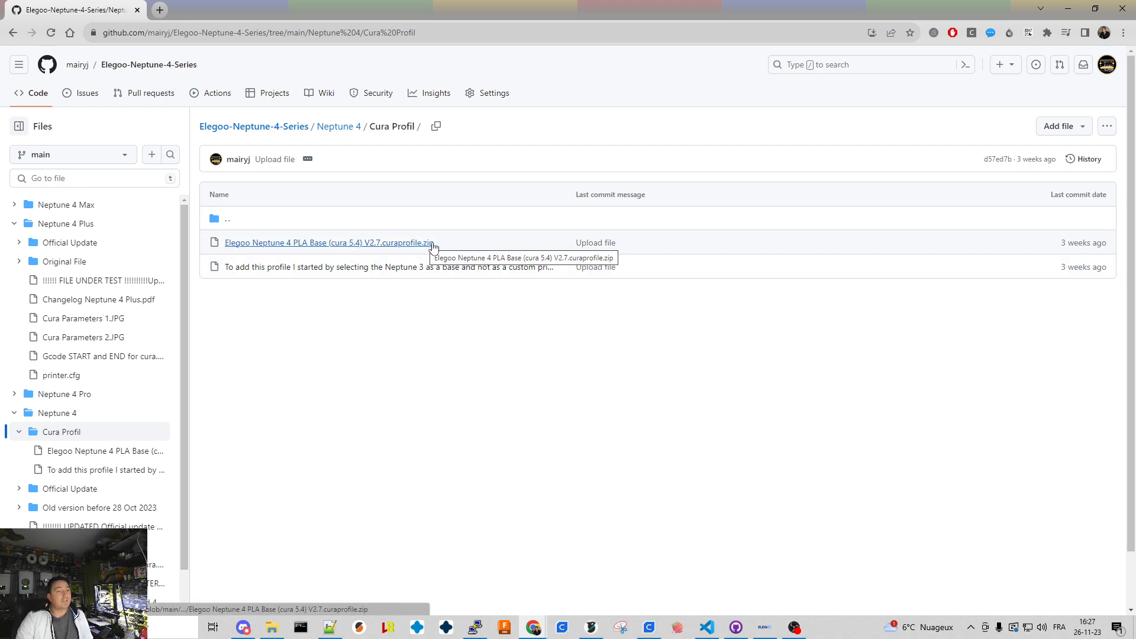
{"action": "left_click", "coordinate": [229, 227]}
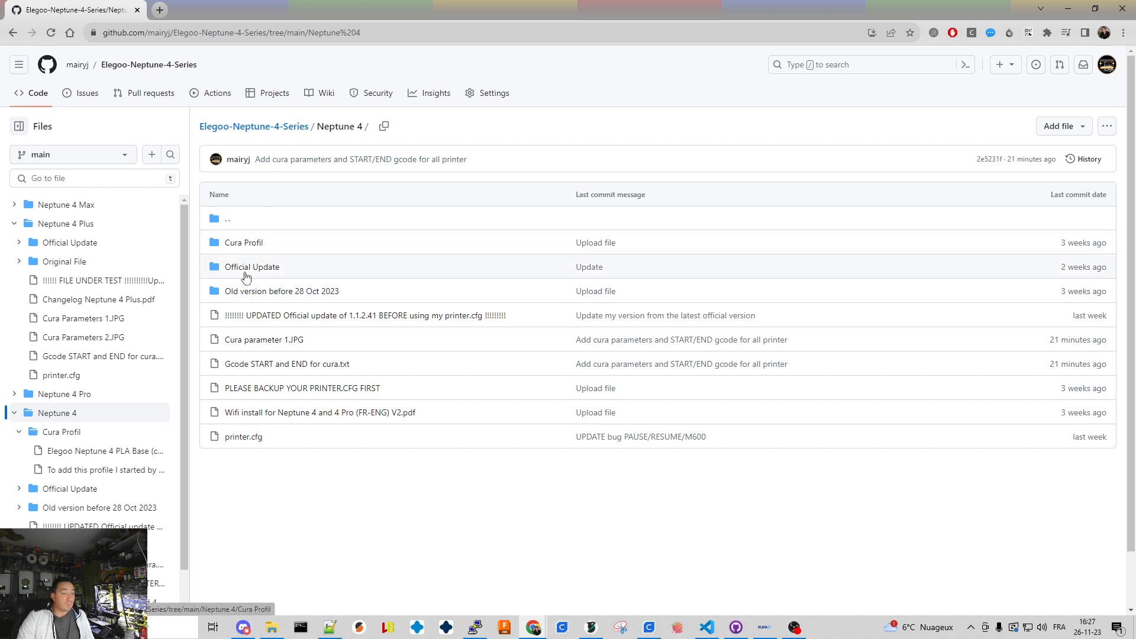
{"action": "left_click", "coordinate": [260, 244]}
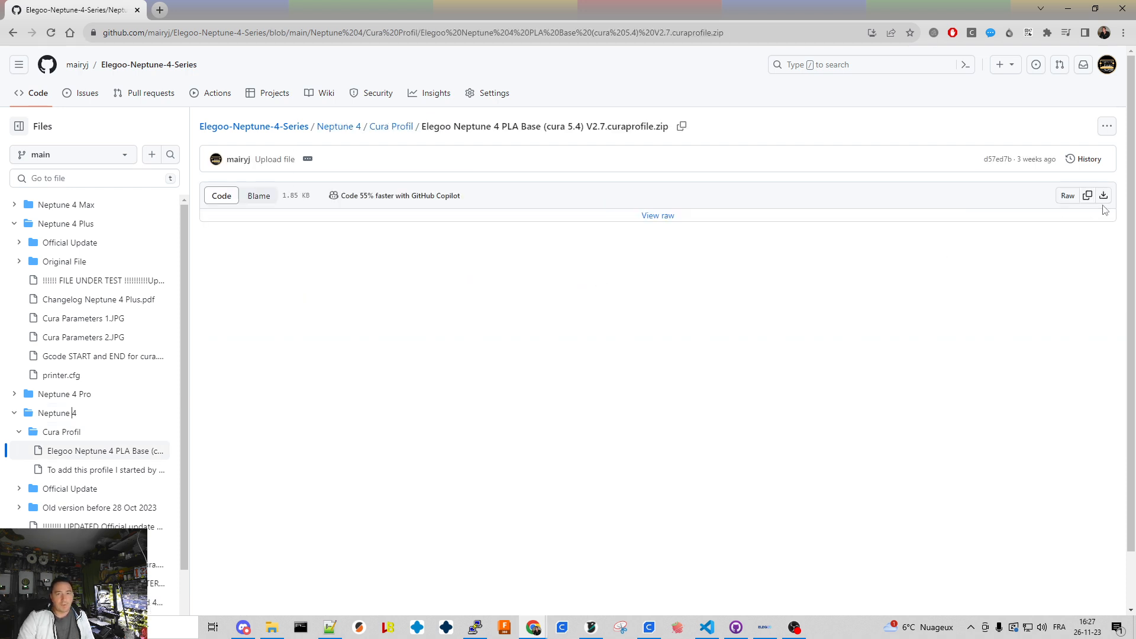
Step: Switch back to Cura, import the profile Elegoo Neptune 4 Plus PLA Base (cura 5.5).curaprofile, and close the preferences
{"action": "left_click", "coordinate": [1068, 8]}
{"action": "left_click", "coordinate": [258, 22]}
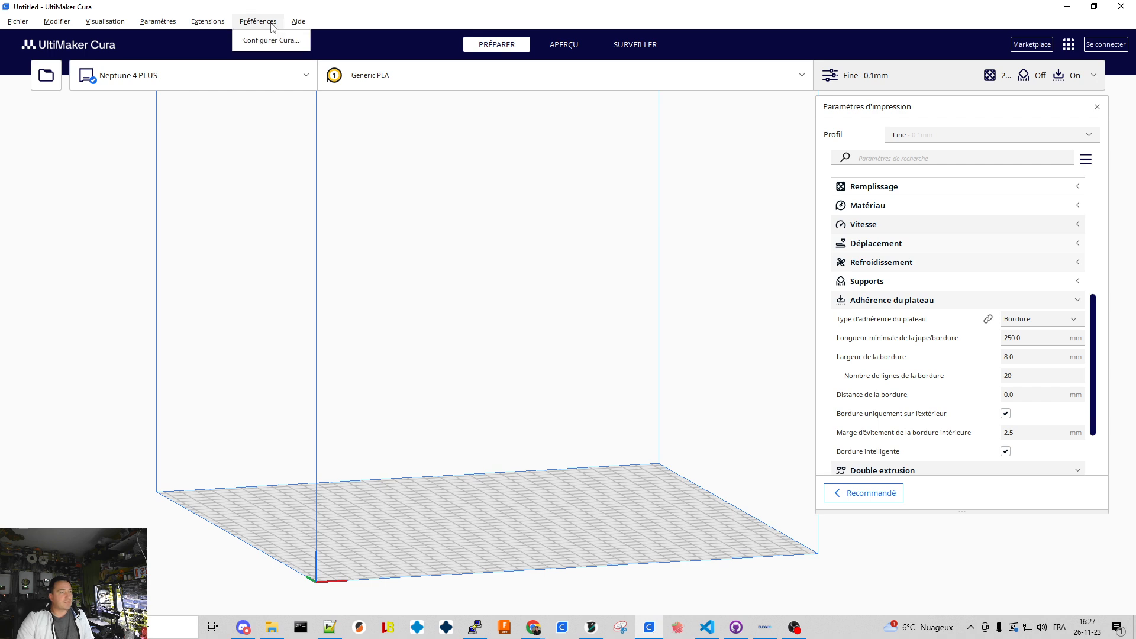
{"action": "left_click", "coordinate": [270, 40]}
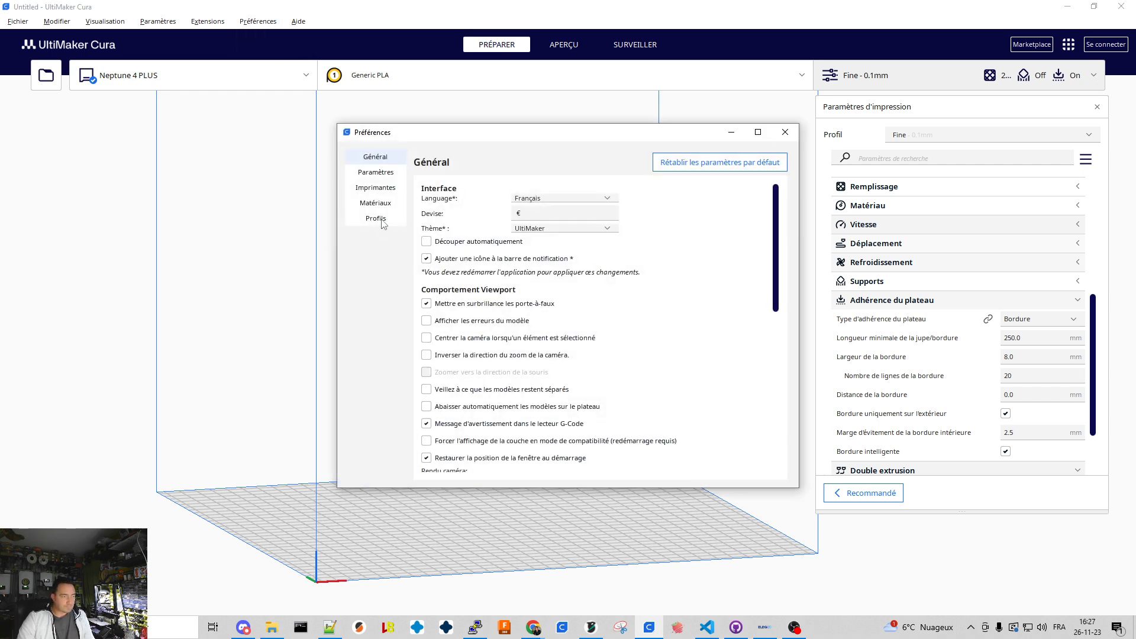
{"action": "left_click", "coordinate": [376, 219]}
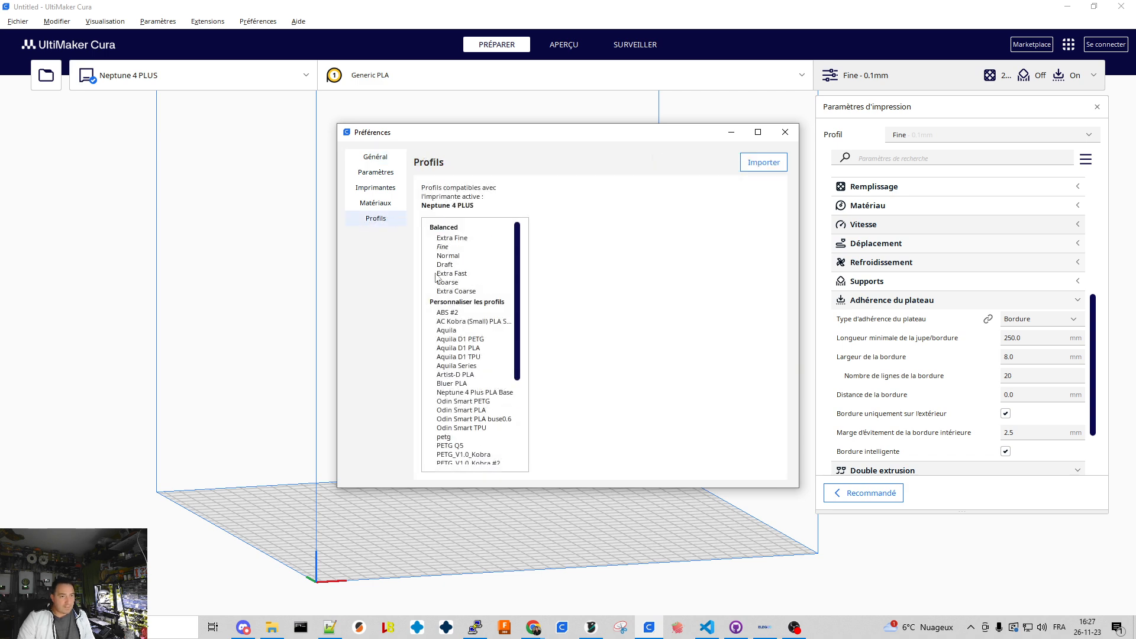
{"action": "left_click", "coordinate": [767, 163]}
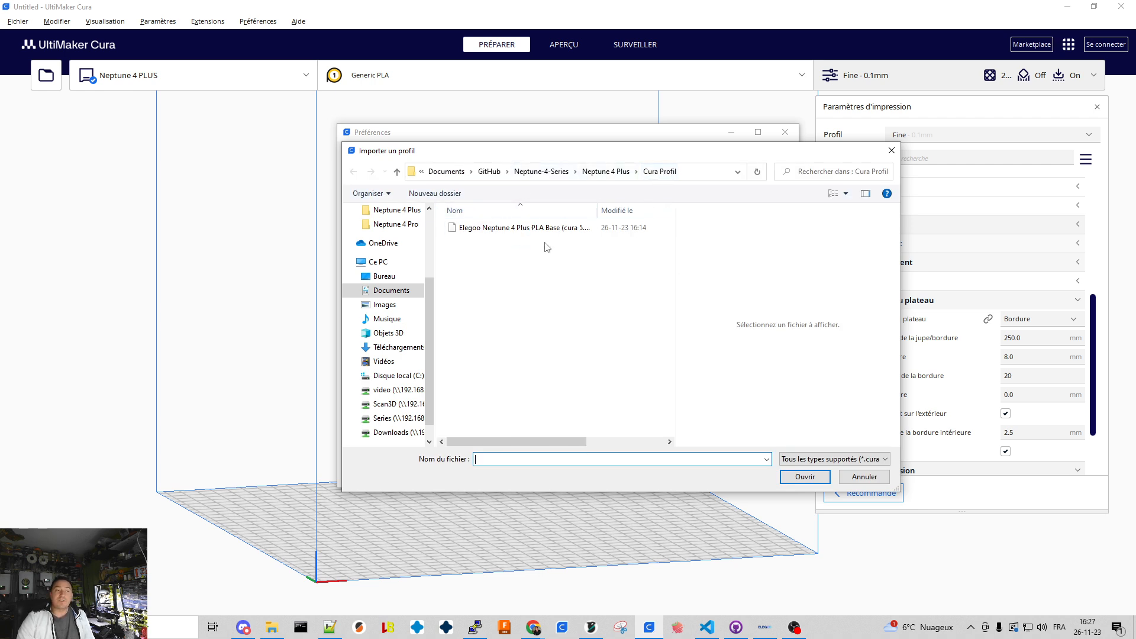
{"action": "left_click_drag", "start_coordinate": [597, 211], "coordinate": [673, 212]}
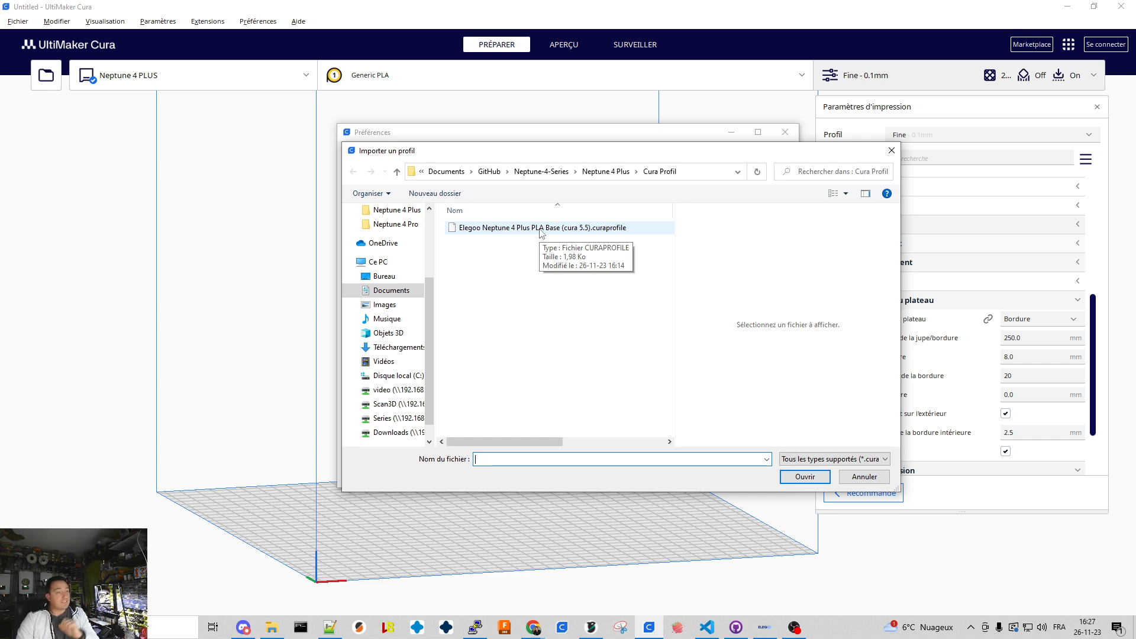
{"action": "double_click", "coordinate": [540, 230]}
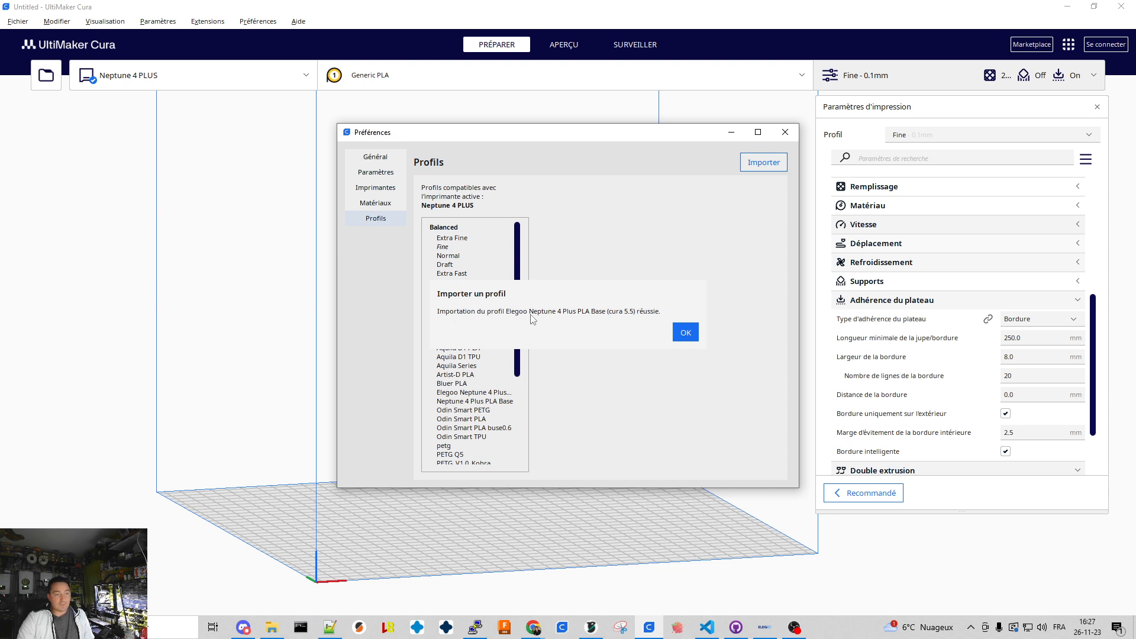
{"action": "left_click", "coordinate": [687, 335]}
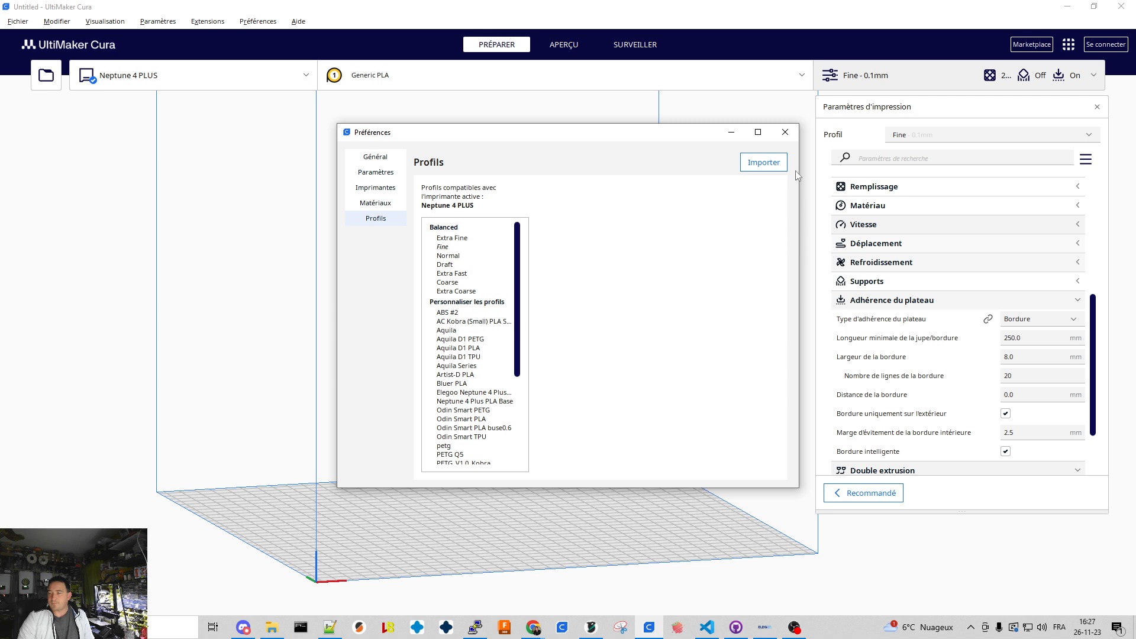
{"action": "left_click", "coordinate": [786, 134]}
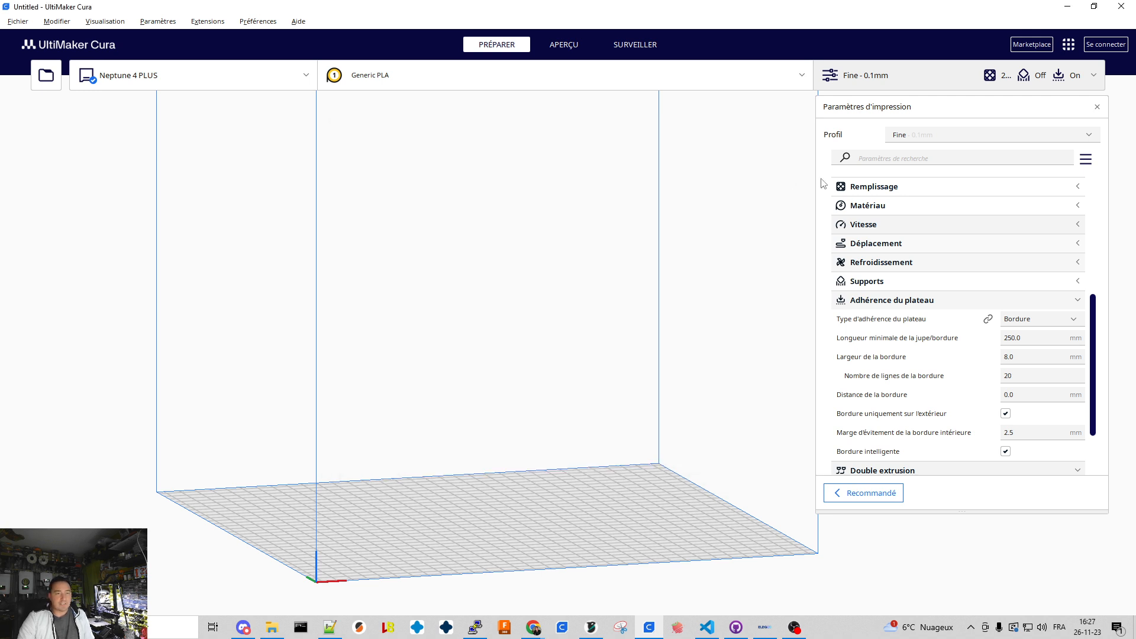
Step: Make Elegoo Neptune 4 Plus PLA Base (cura 5.5) the active print profile and show its quality settings
{"action": "left_click", "coordinate": [925, 138]}
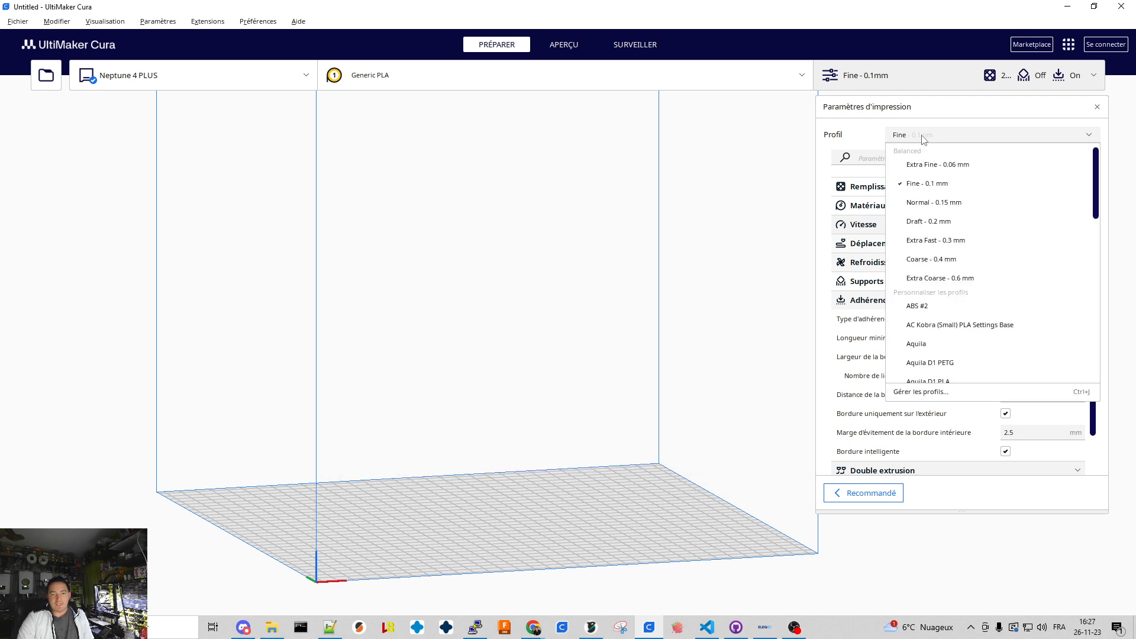
{"action": "scroll", "coordinate": [945, 304], "scroll_direction": "down", "scroll_amount": 2}
{"action": "scroll", "coordinate": [958, 299], "scroll_direction": "down", "scroll_amount": 3}
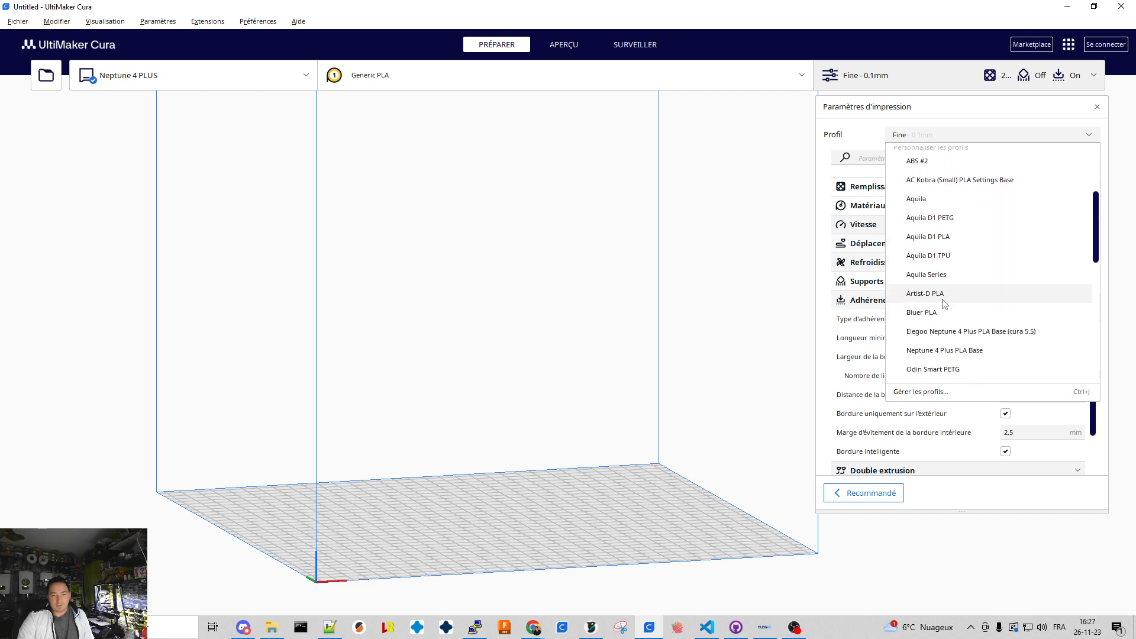
{"action": "left_click", "coordinate": [995, 287]}
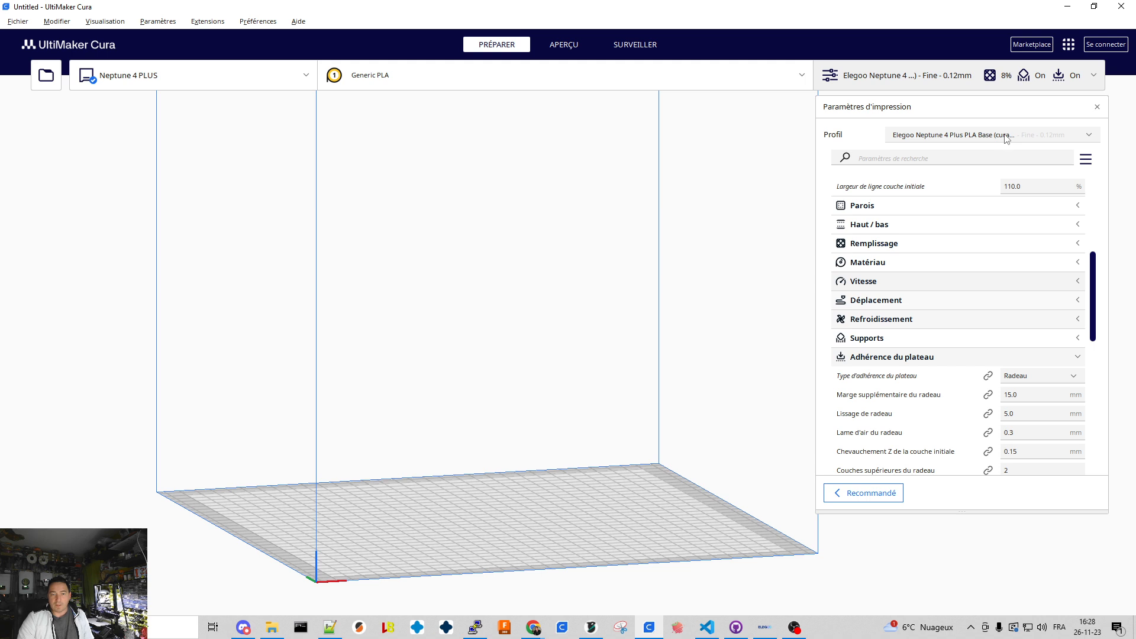
{"action": "scroll", "coordinate": [953, 304], "scroll_direction": "up", "scroll_amount": 5}
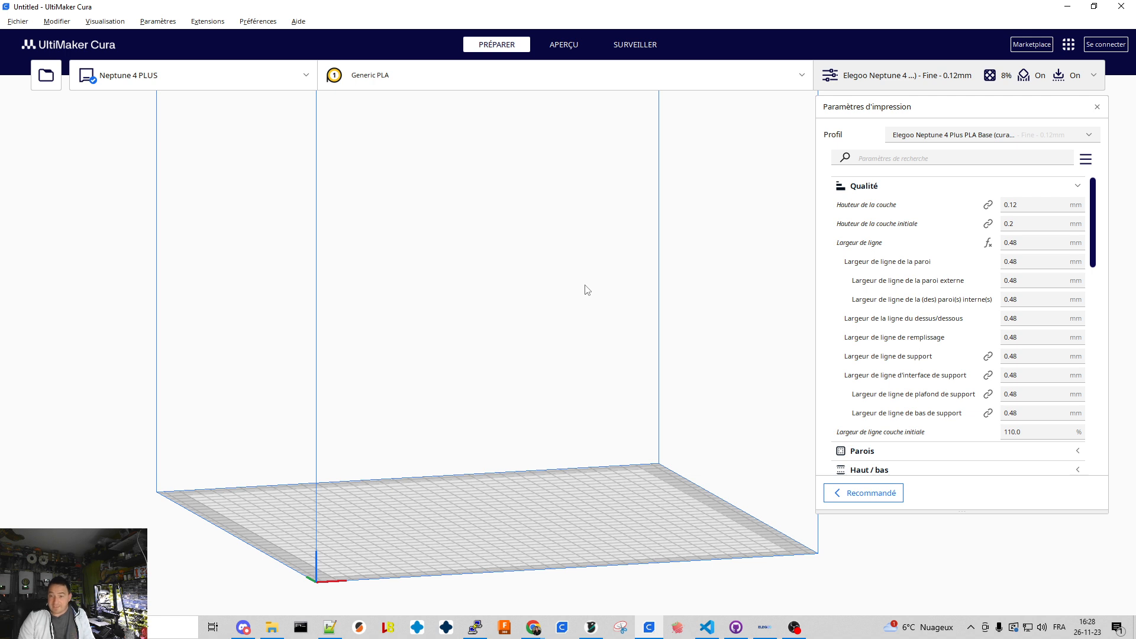
Step: Open the recent model 609-9-24-7.stl and slice it
{"action": "left_click", "coordinate": [22, 22]}
{"action": "mouse_move", "coordinate": [37, 72]}
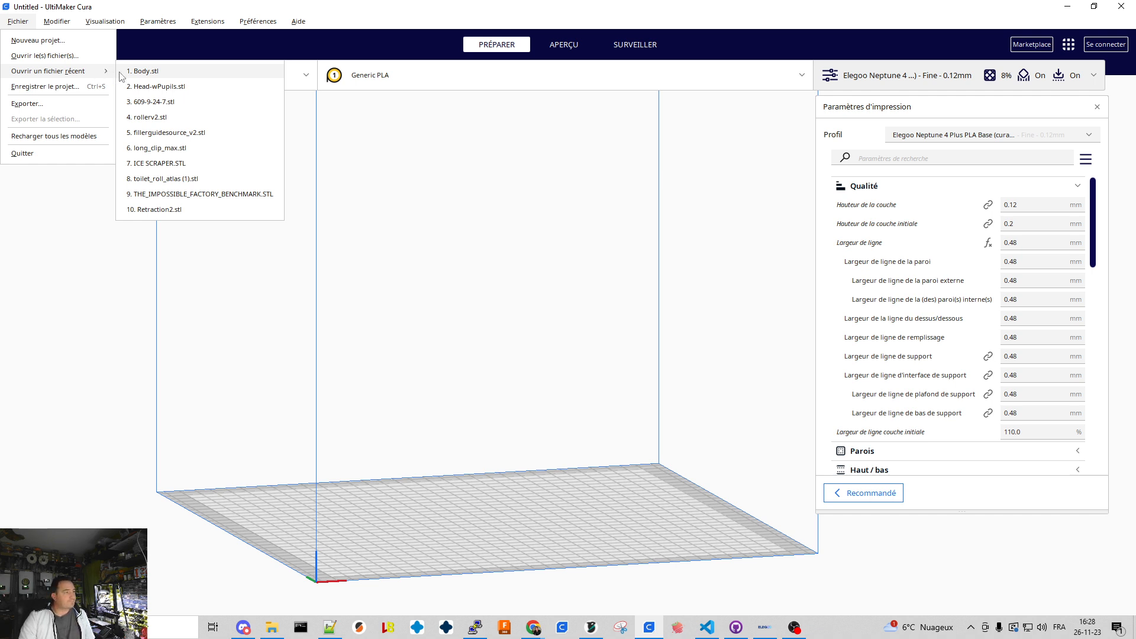
{"action": "left_click", "coordinate": [168, 102]}
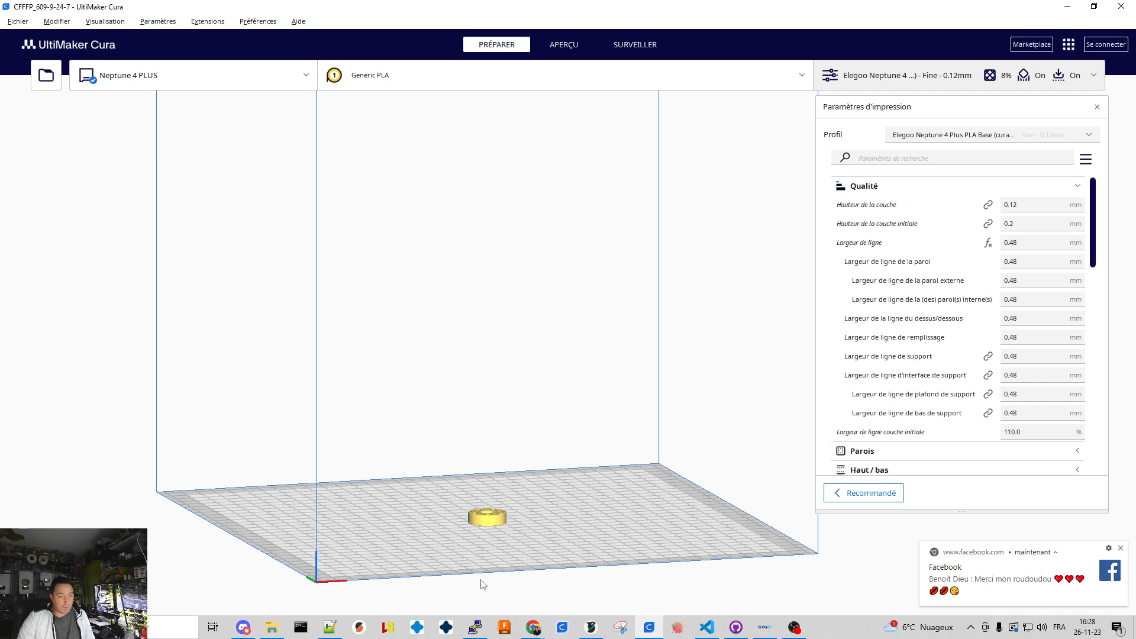
{"action": "left_click", "coordinate": [1122, 548]}
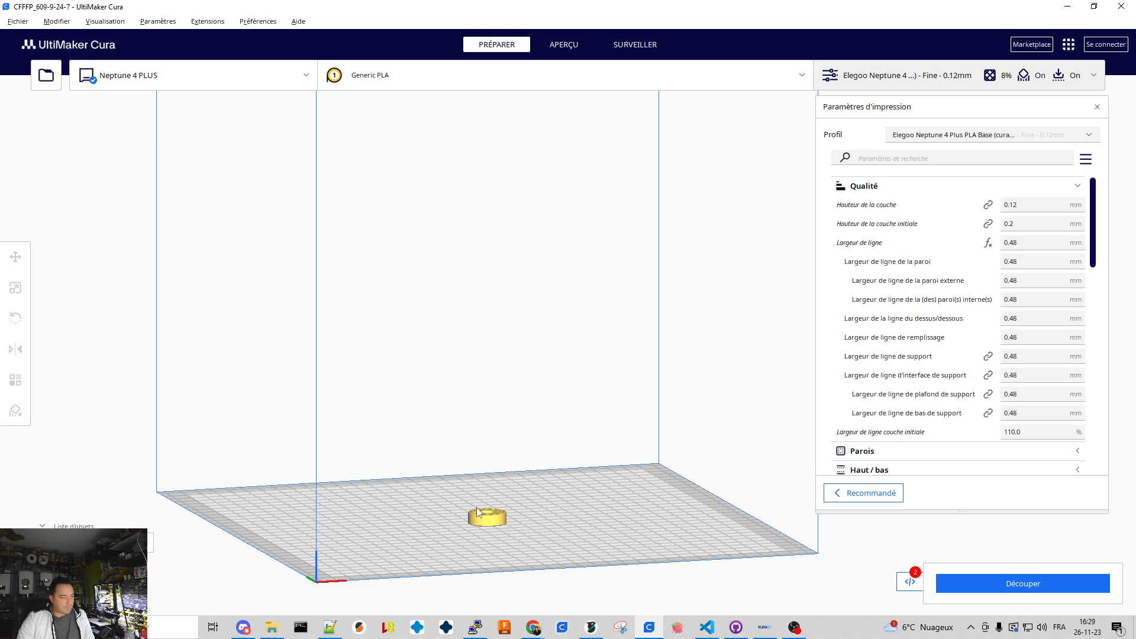
{"action": "left_click", "coordinate": [963, 587]}
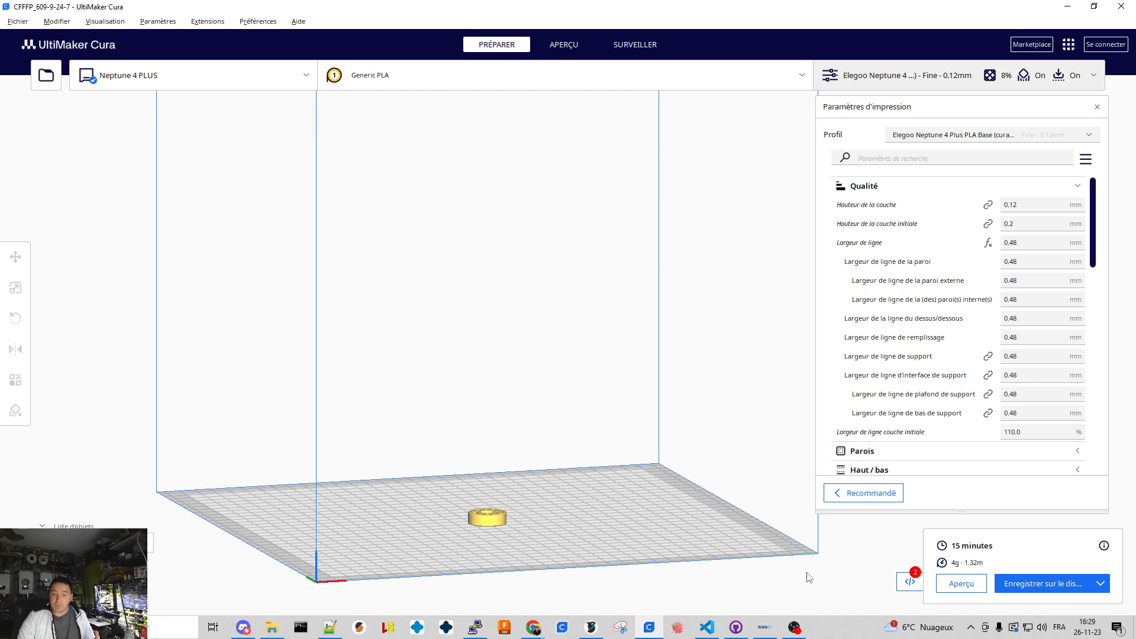
Step: Upload CFFFP_609-9-24-7.gcode to the Neptune 4 PLUS without starting the print job, and dismiss the upload notice
{"action": "left_click", "coordinate": [1100, 584]}
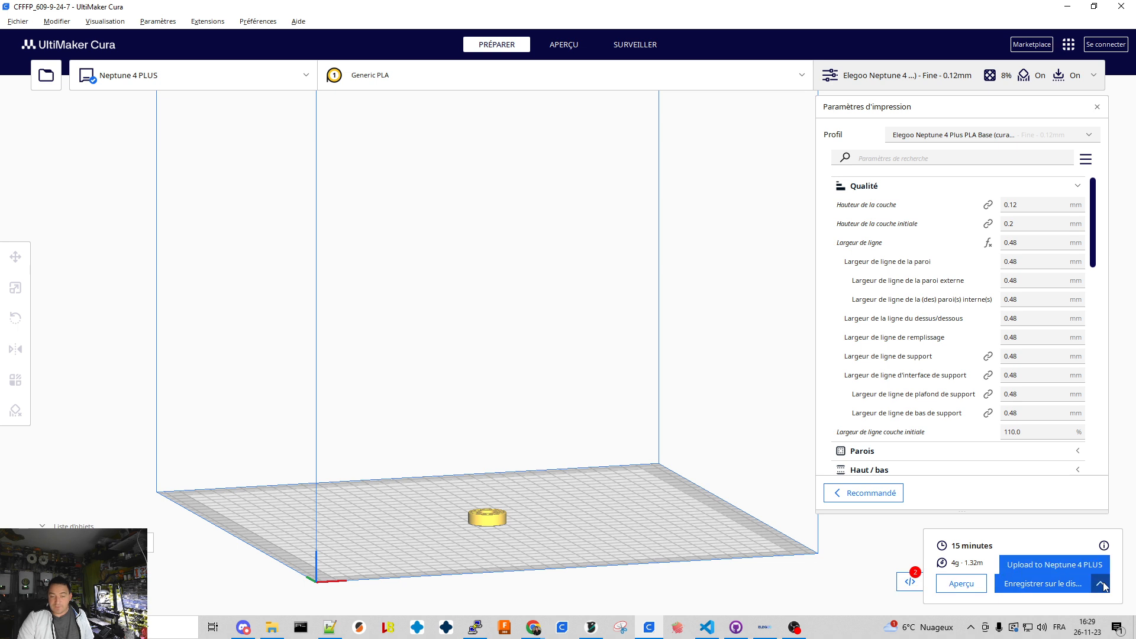
{"action": "left_click", "coordinate": [1028, 567]}
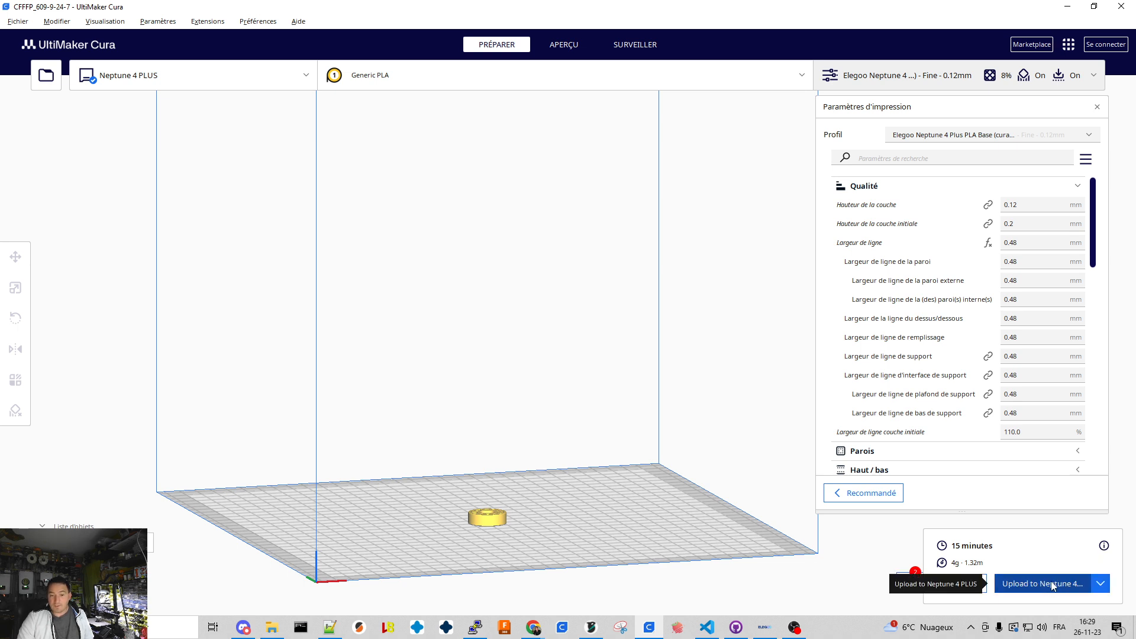
{"action": "left_click", "coordinate": [1053, 585]}
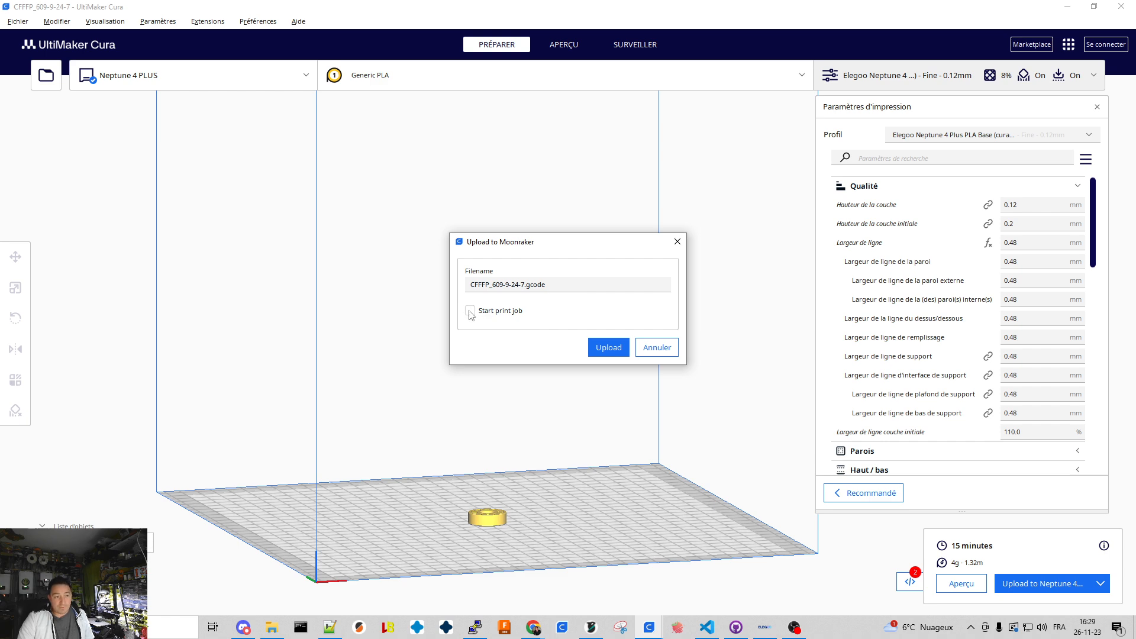
{"action": "left_click", "coordinate": [608, 349]}
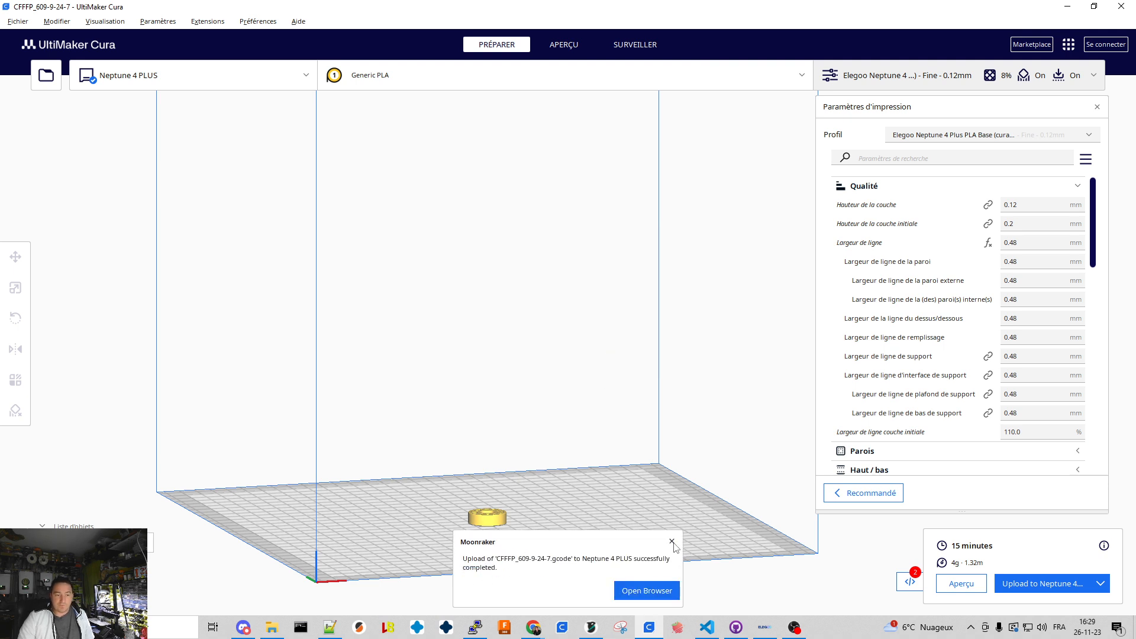
{"action": "left_click", "coordinate": [672, 542]}
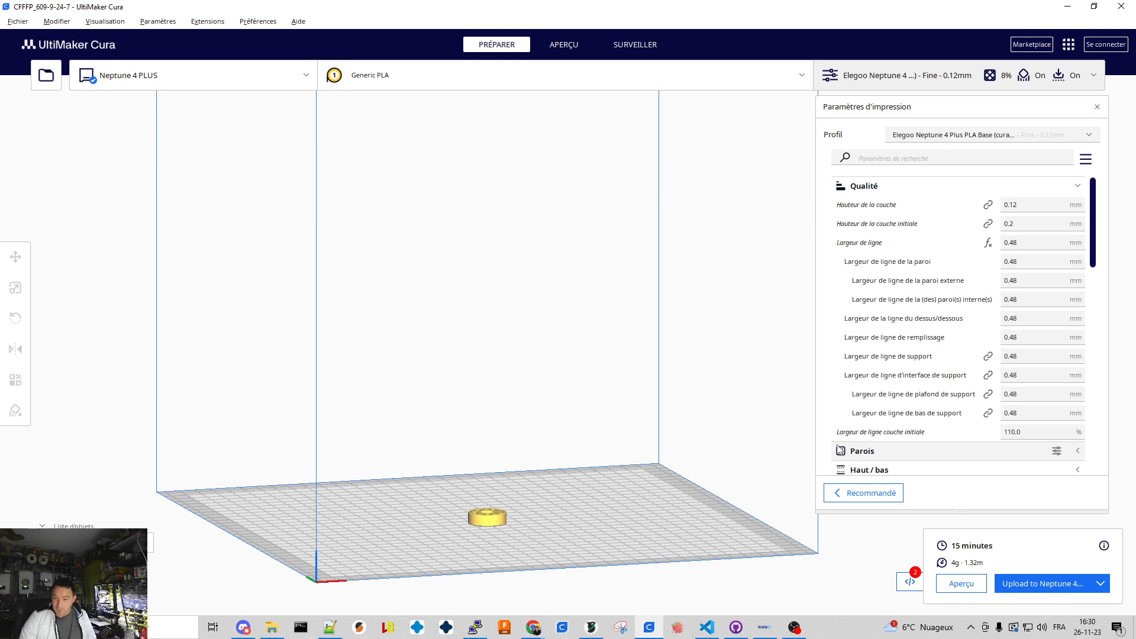
{"action": "mouse_move", "coordinate": [902, 433]}
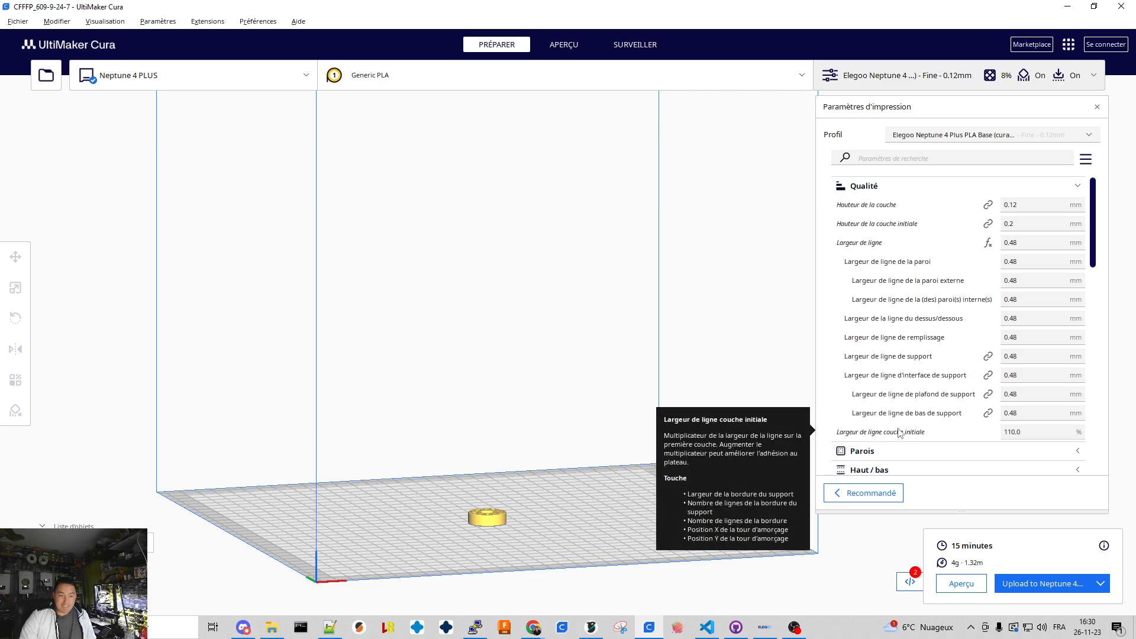